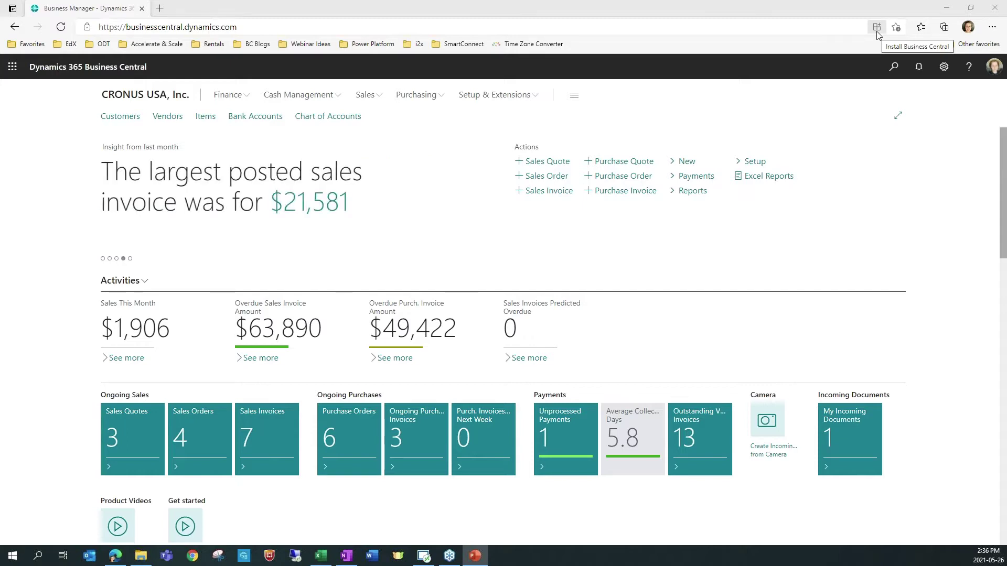
Step: Install Business Central from Edge as a standalone app and sign in with the admin account
click(876, 28)
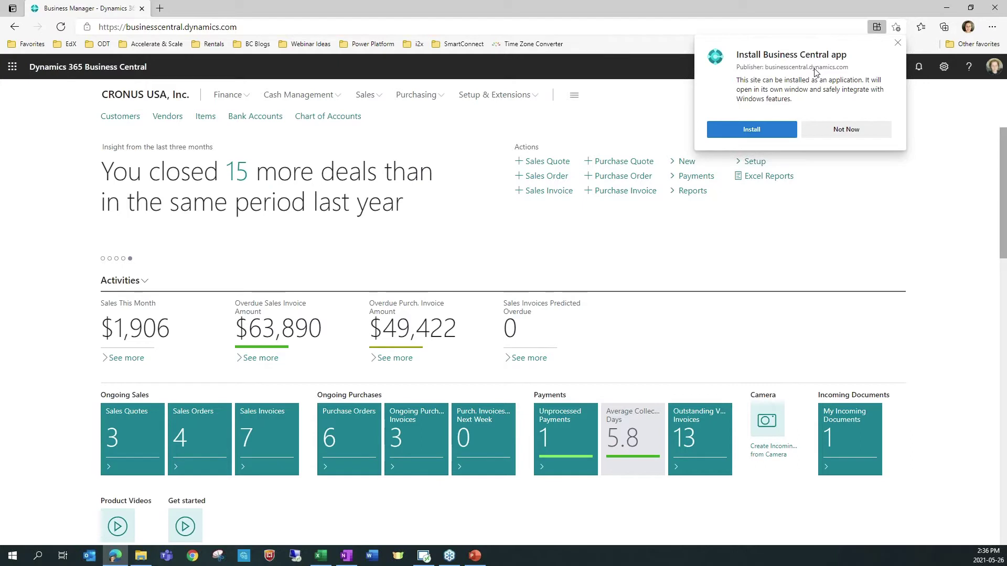
click(761, 131)
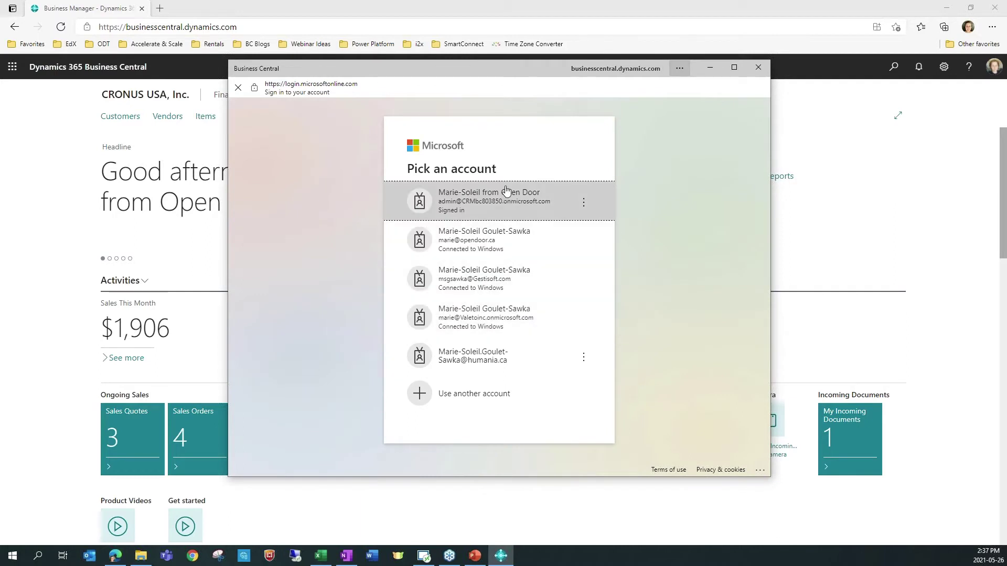
click(508, 211)
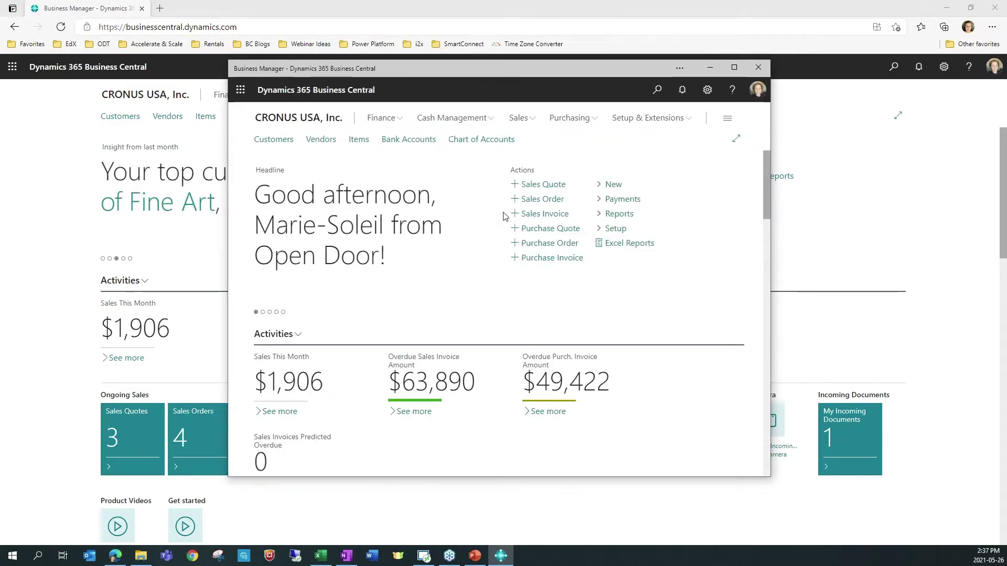
Step: Maximize the Business Central app window and pin Business Central to the Windows Start menu
click(734, 68)
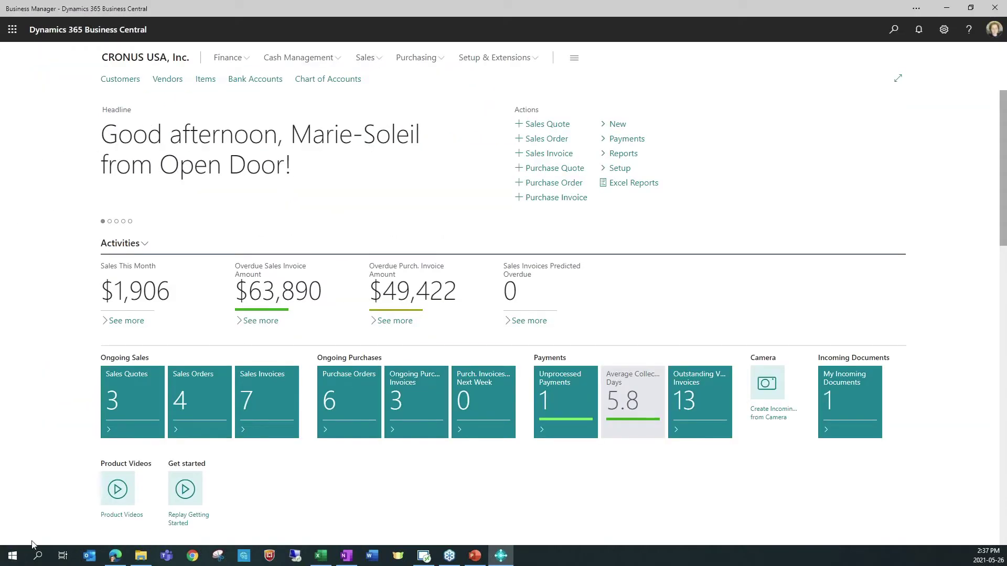
right_click(504, 563)
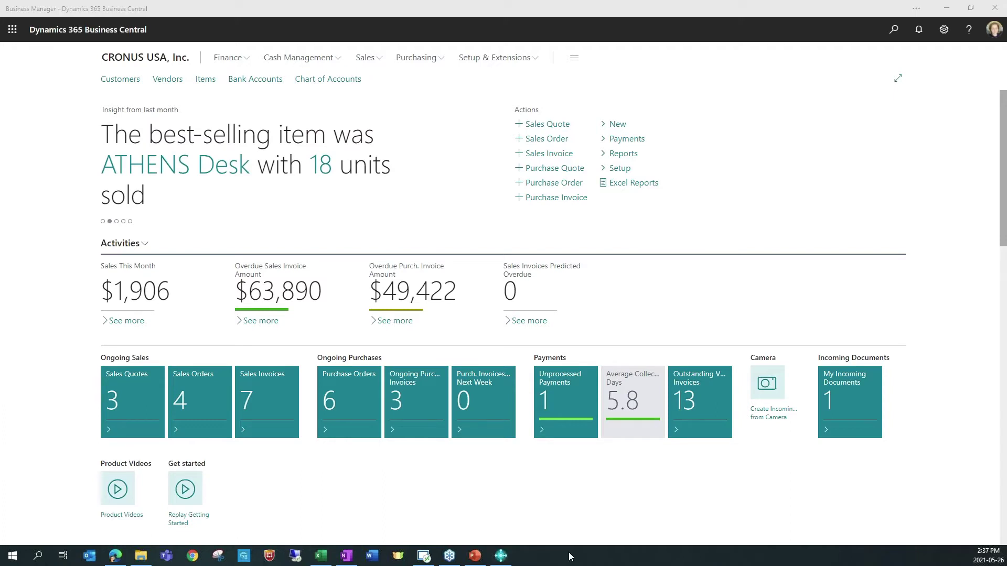
click(24, 560)
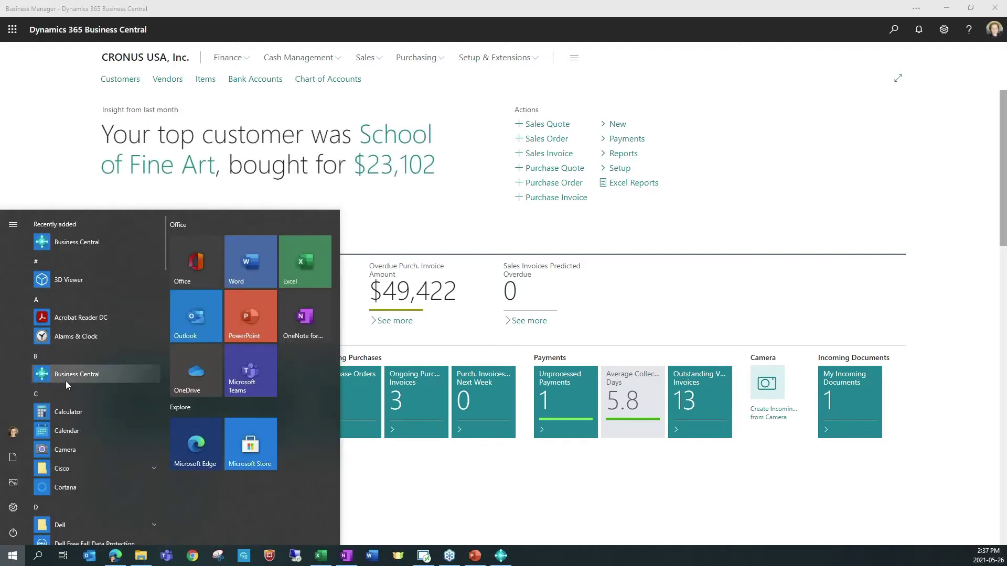
right_click(87, 378)
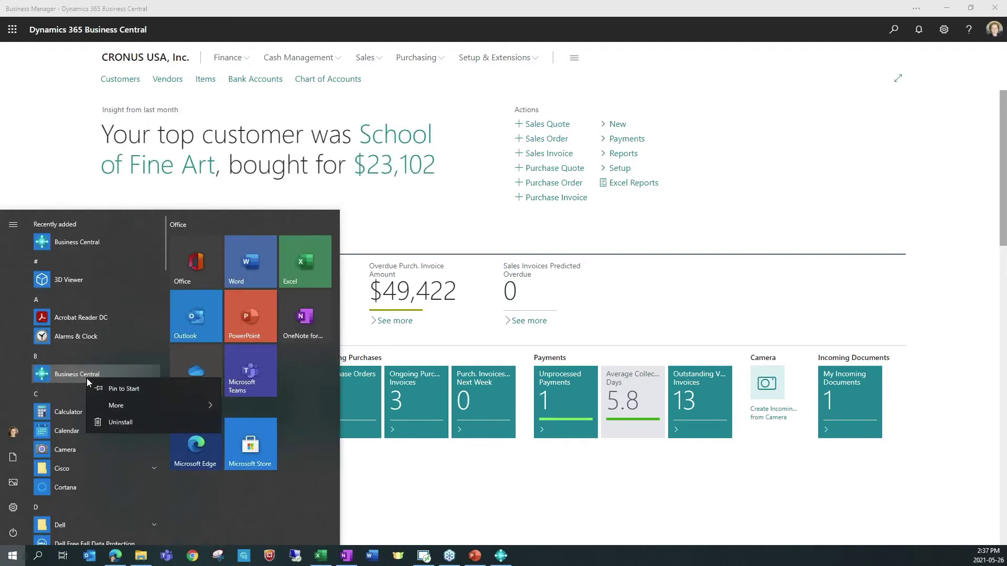
click(123, 389)
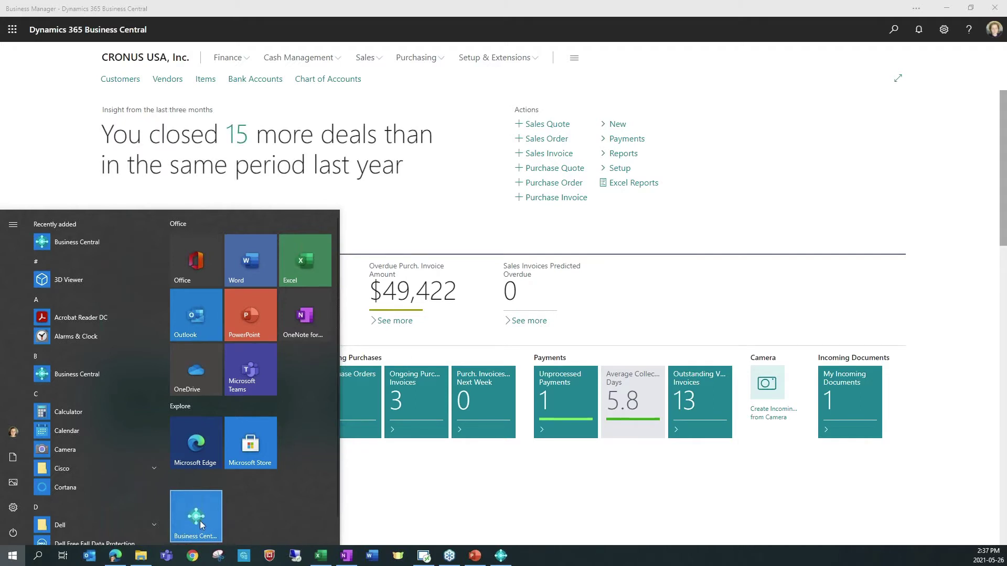
click(818, 167)
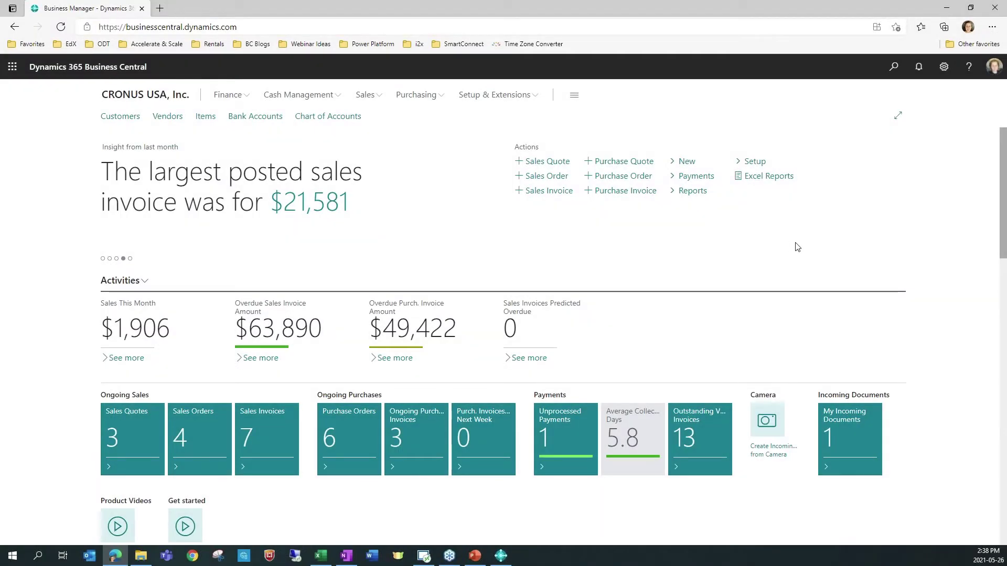
Step: Change the Company in My Settings from CRONUS USA, Inc. to Webinar and apply
click(943, 67)
click(879, 154)
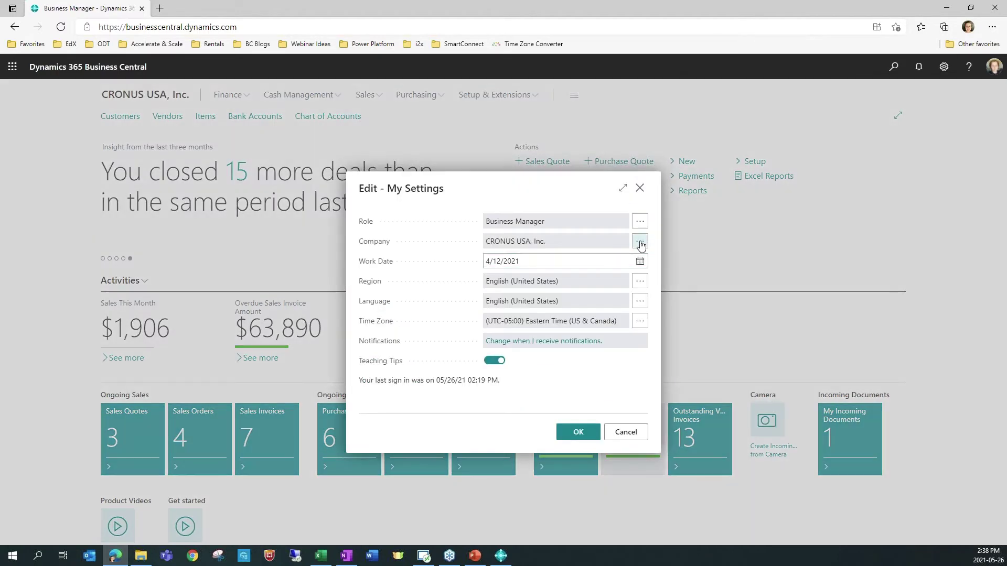
click(641, 239)
click(364, 252)
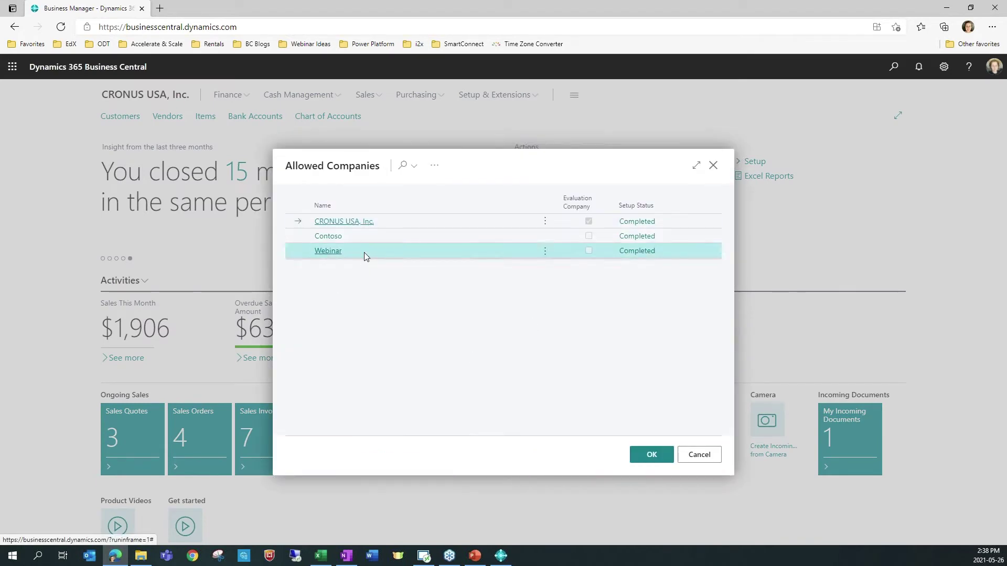
click(650, 455)
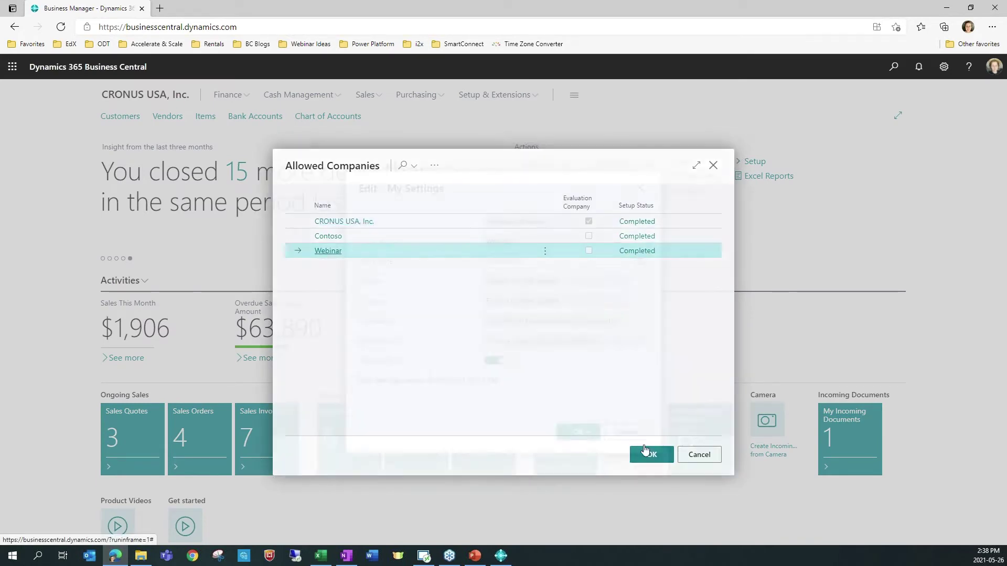
click(578, 431)
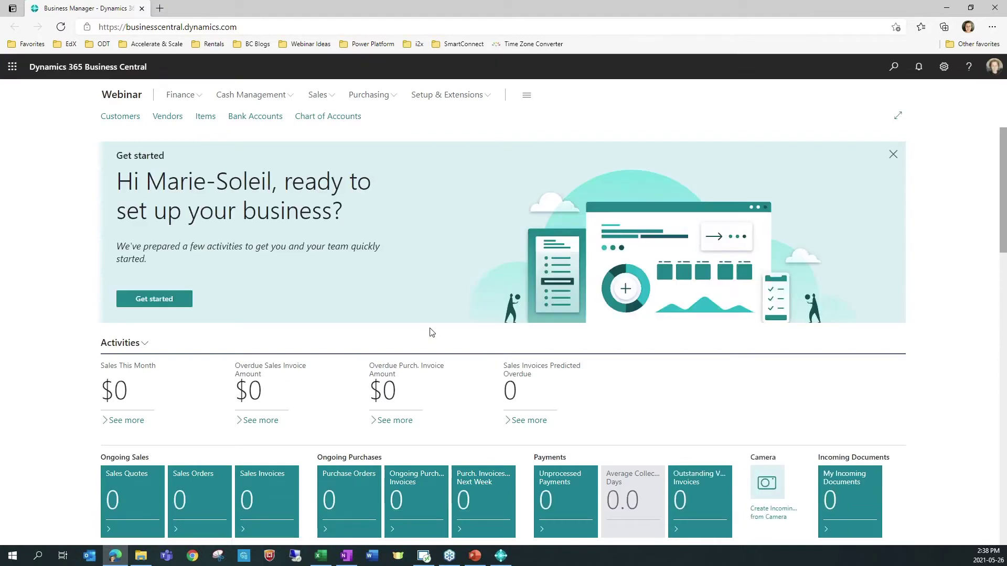
Step: Open the Webinar getting-started checklist, begin the Company details setup, then abandon the guide
click(158, 310)
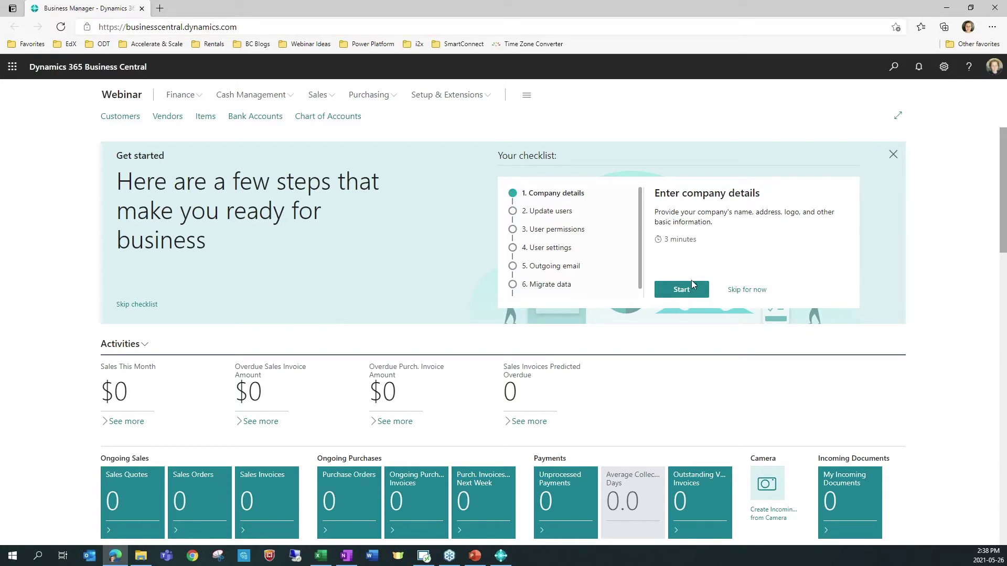
click(673, 295)
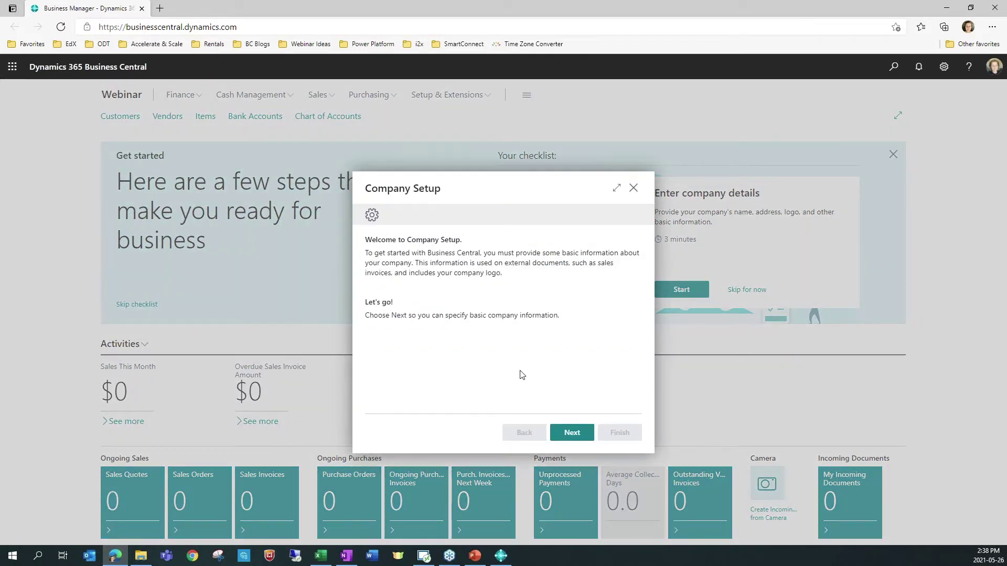
click(570, 434)
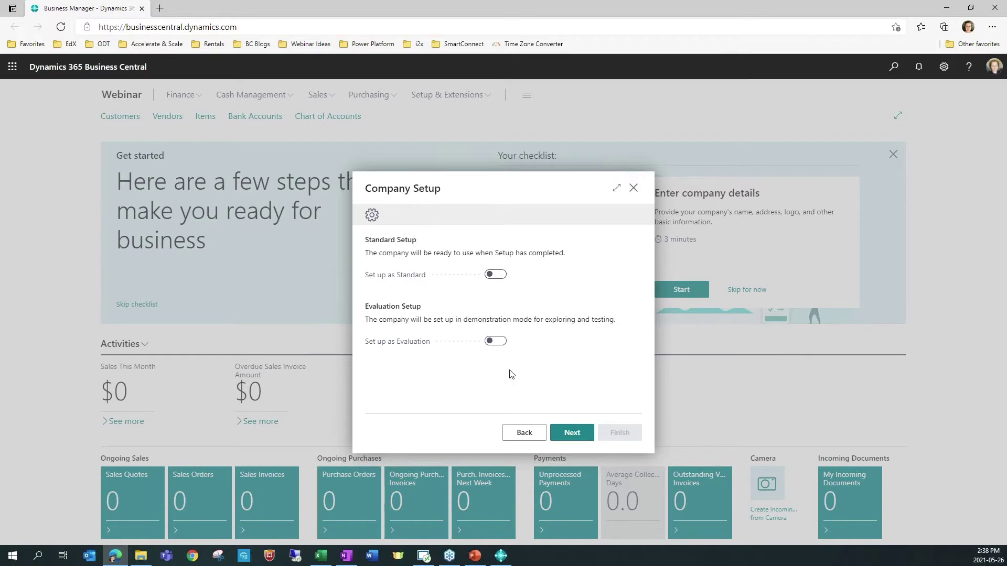
click(632, 189)
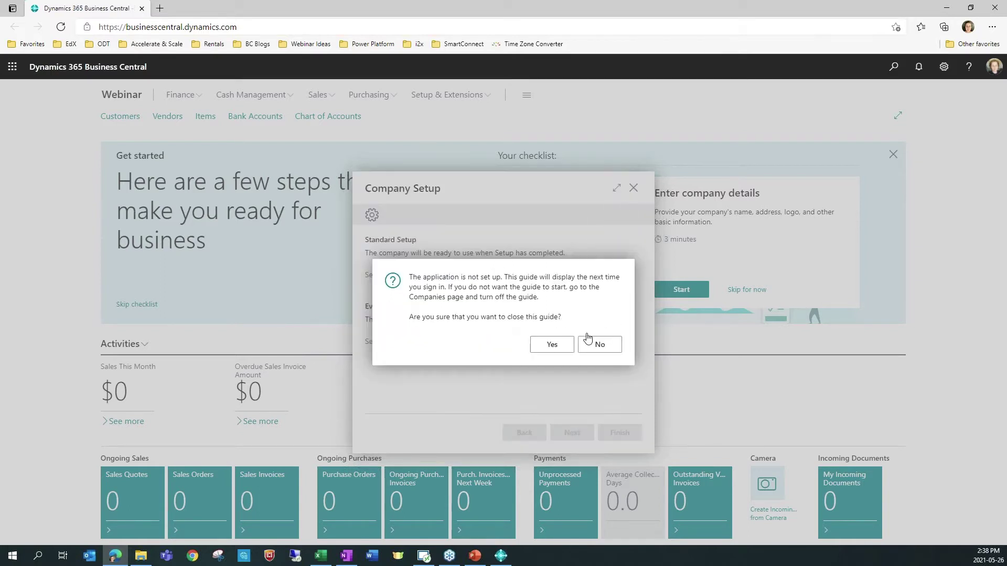
click(551, 346)
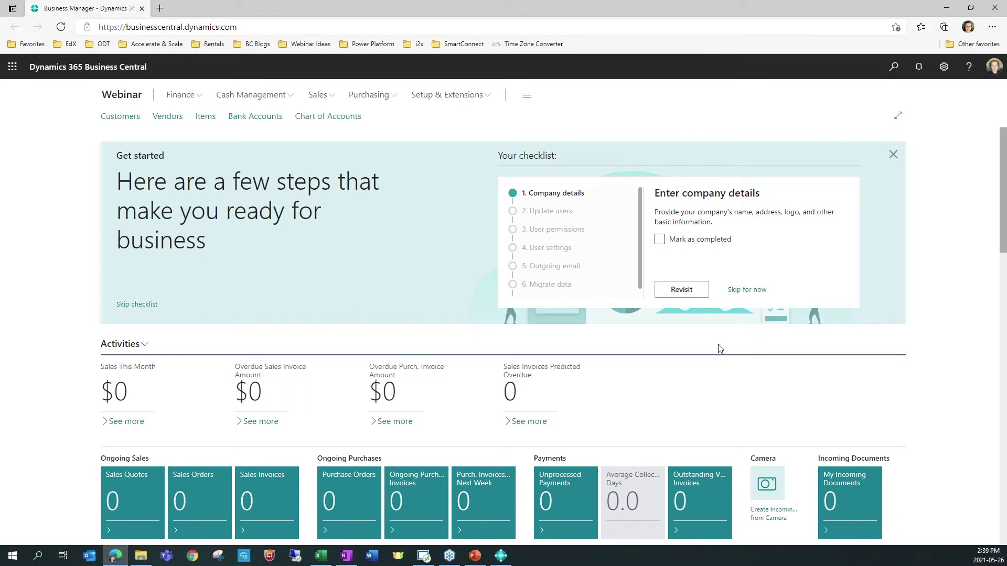
Step: Select CRONUS USA, Inc. as the Company in My Settings and apply the change
click(944, 67)
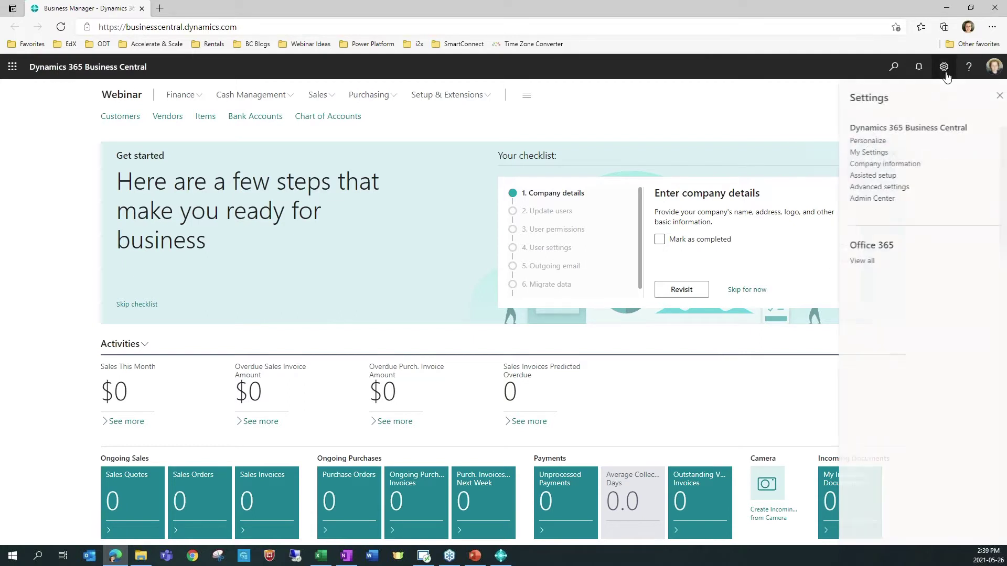
click(874, 152)
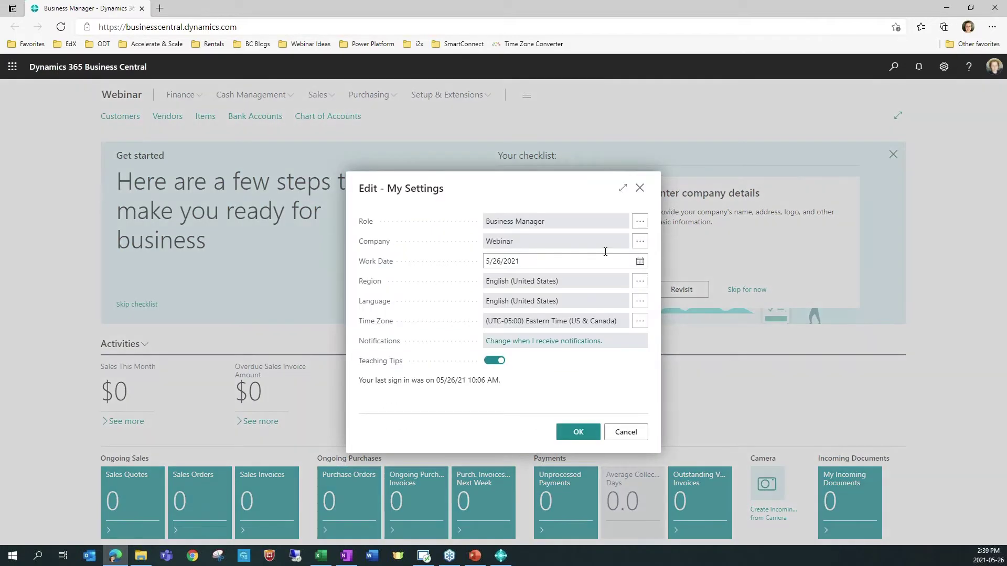
click(639, 241)
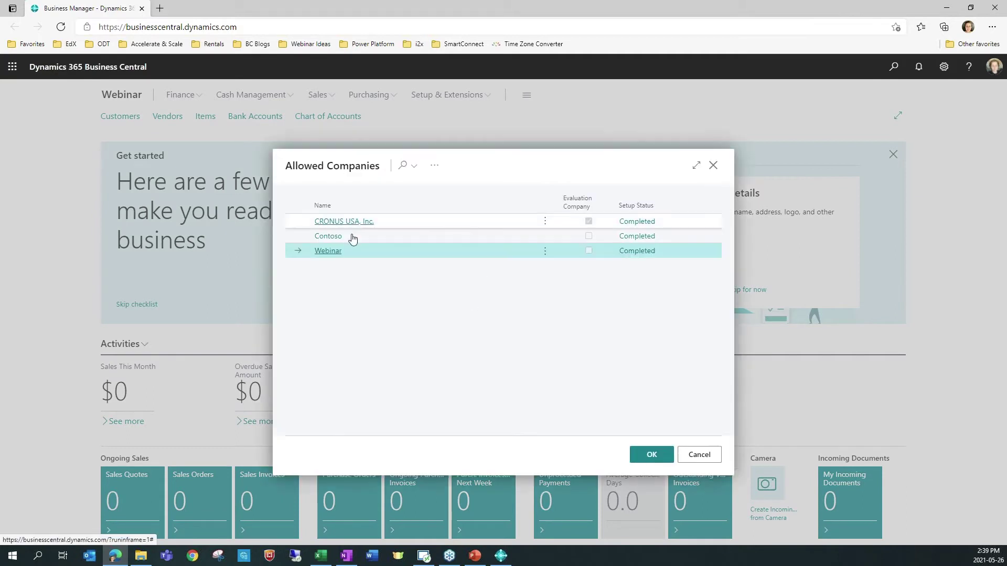
click(353, 222)
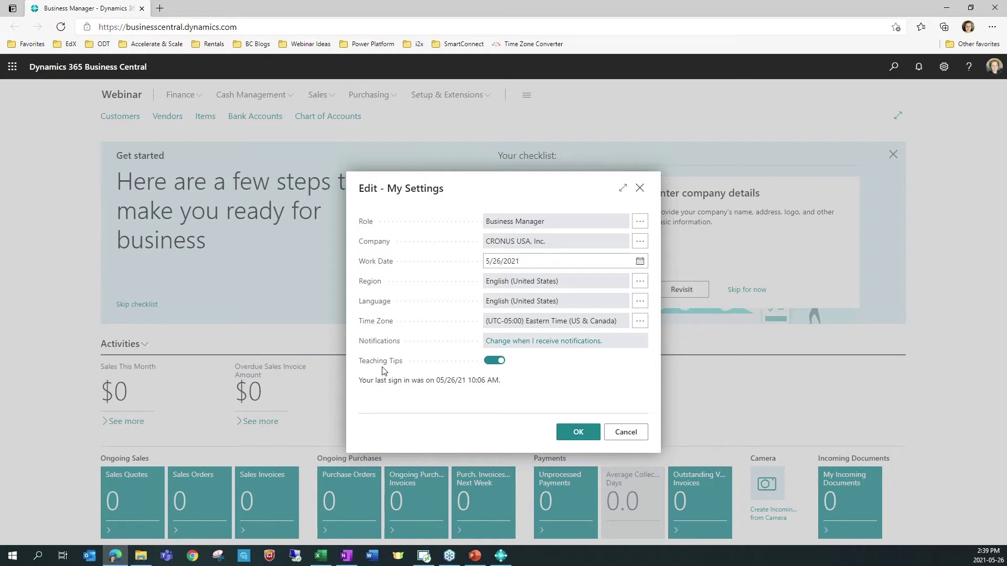
mouse_move(381, 366)
click(574, 433)
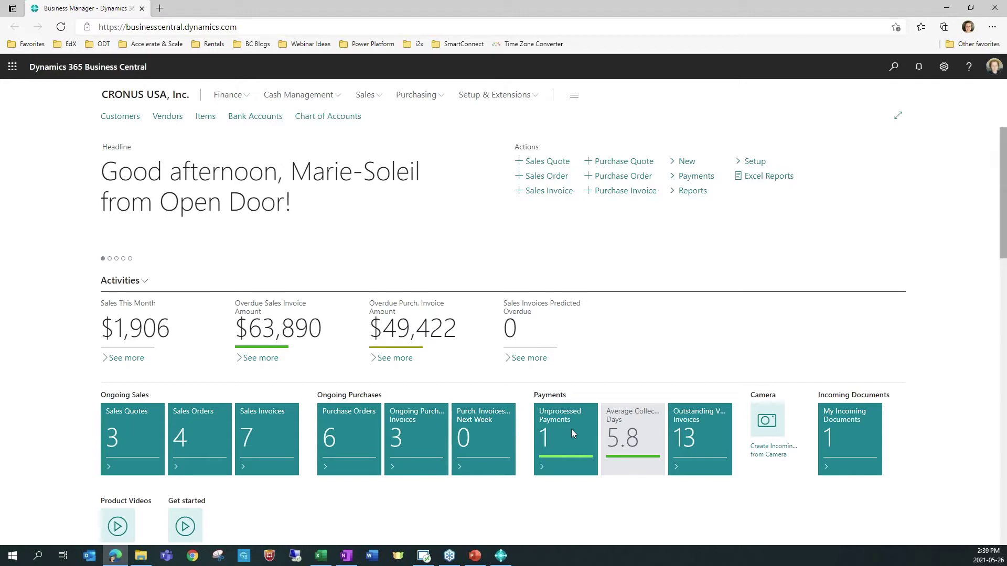
Step: Search Tell Me for 'sales invoice' and choose the Sales Invoice action
click(894, 69)
text(sales invoice)
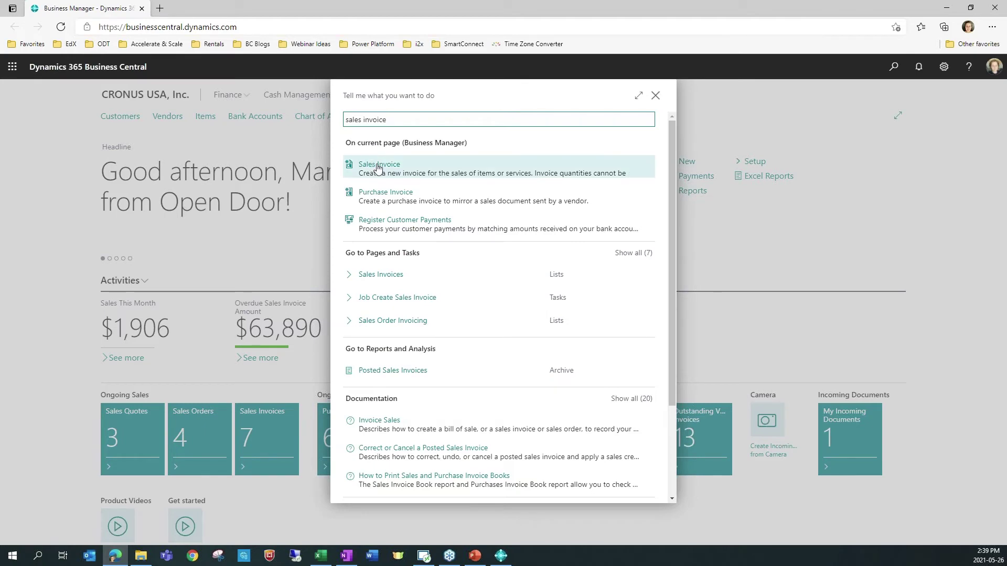
click(377, 166)
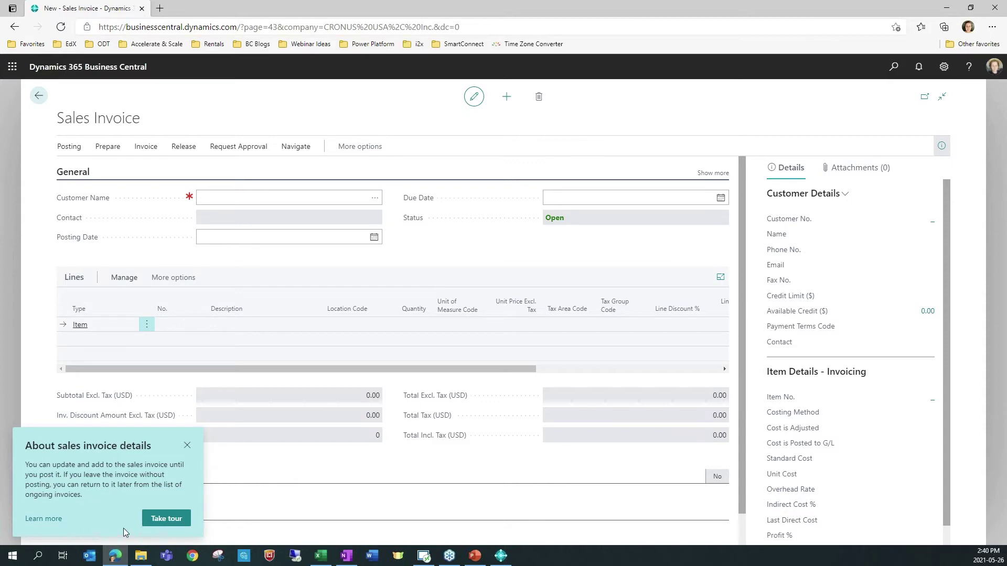
Step: Step through the sales invoice guided tour to its final step and finish it
click(183, 526)
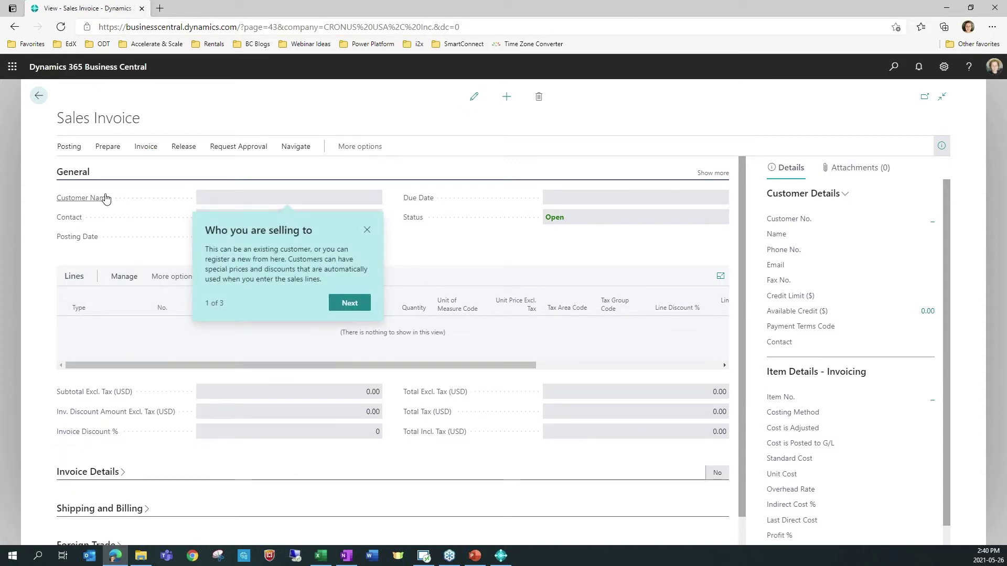
click(341, 310)
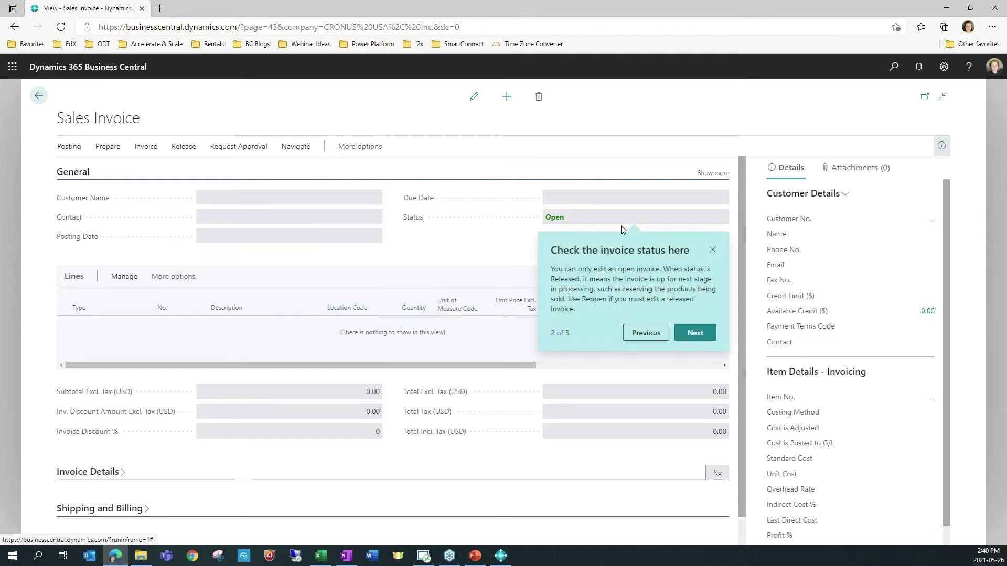
click(694, 336)
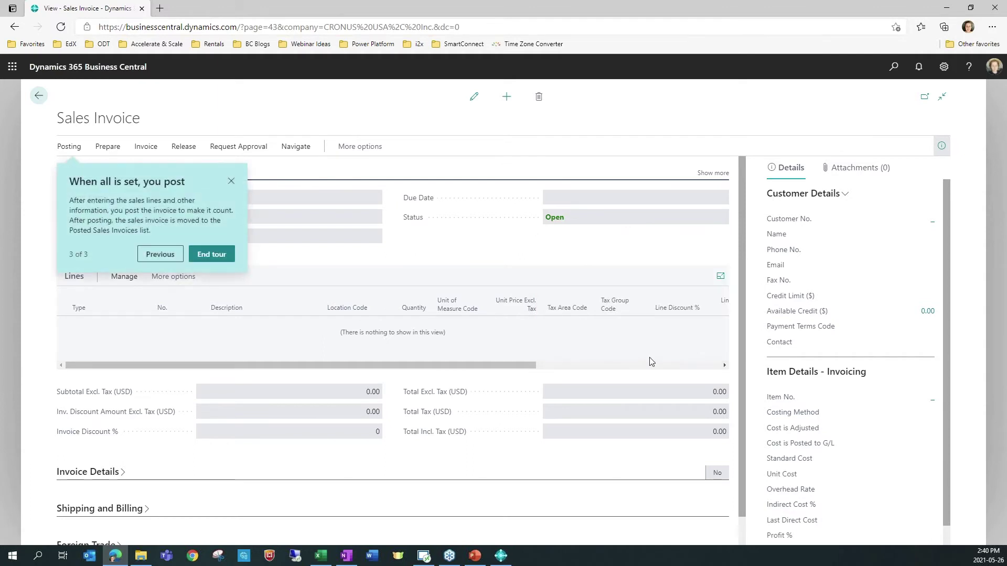
click(221, 257)
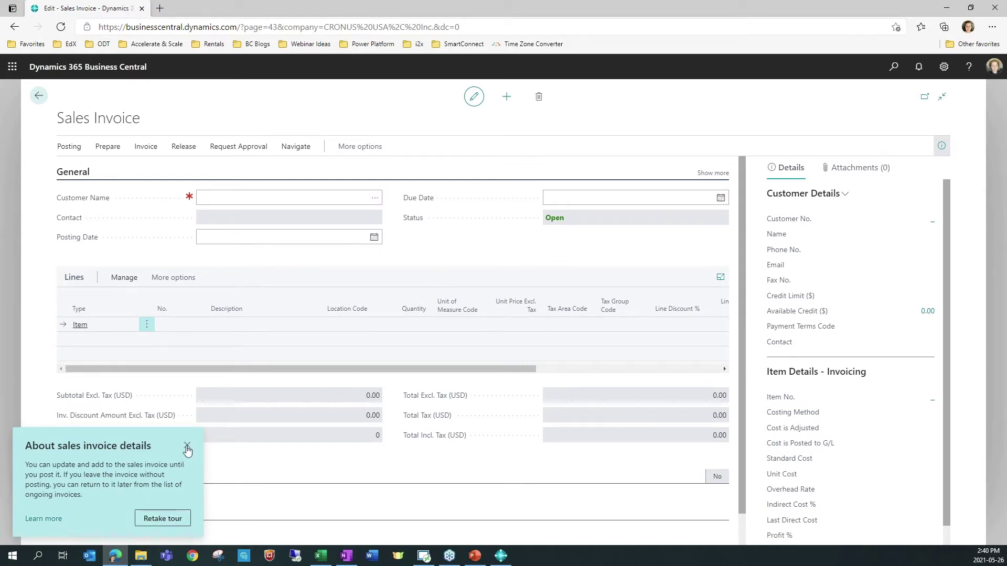
Step: Dismiss the sales invoice tip, show it again, then dismiss it once more
click(187, 445)
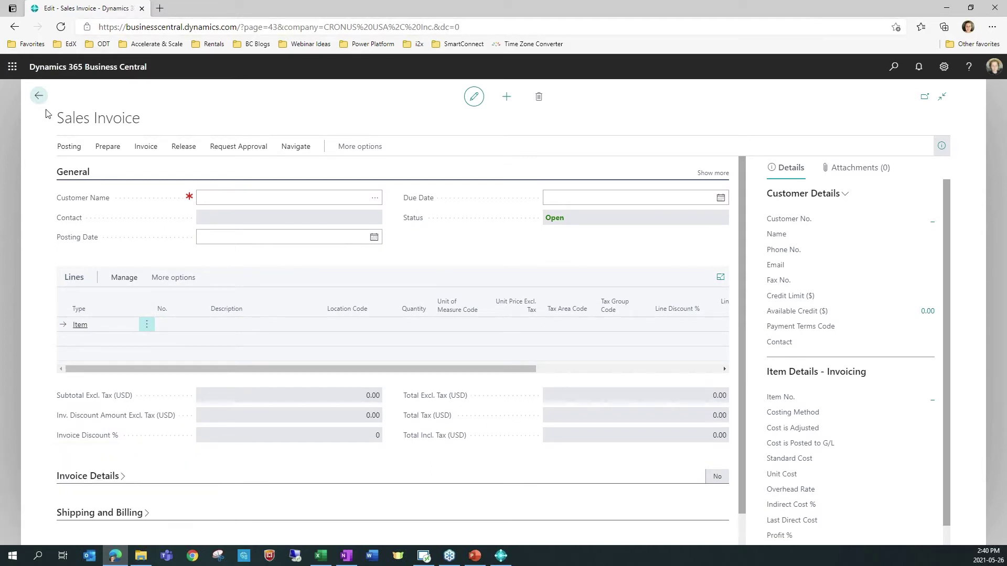
click(122, 124)
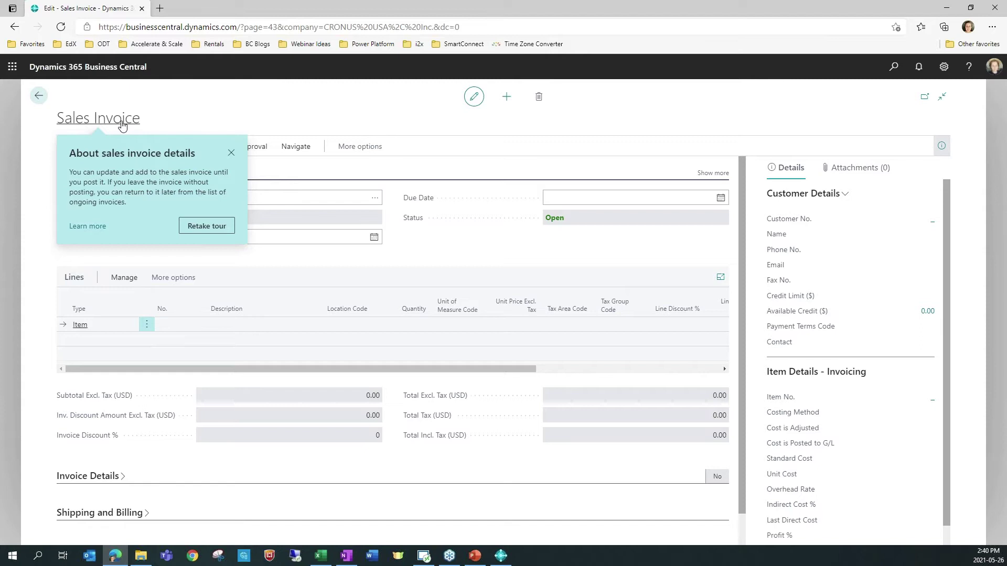
click(231, 153)
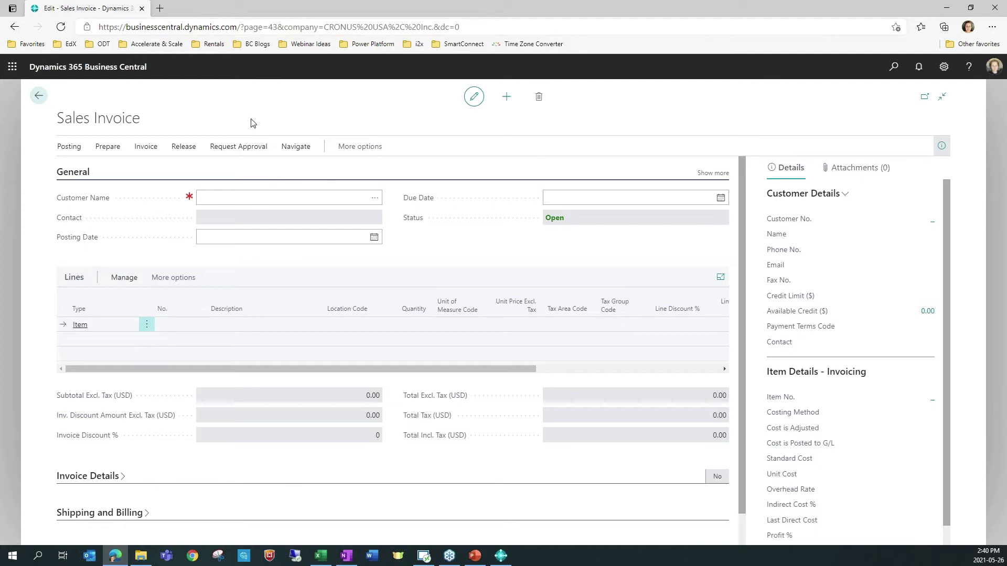
Step: Turn off the Teaching Tips toggle in My Settings and confirm with OK
click(944, 67)
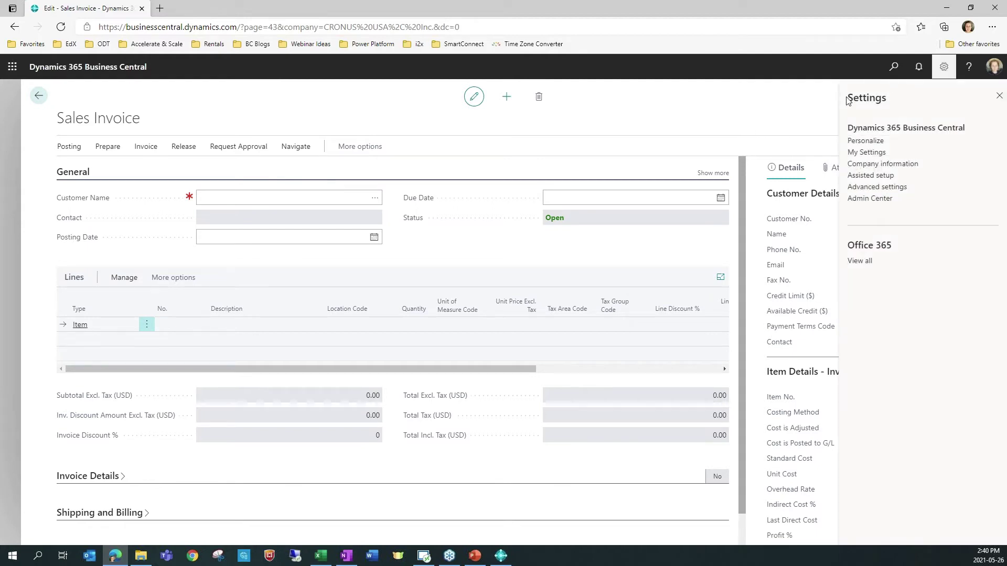
click(866, 152)
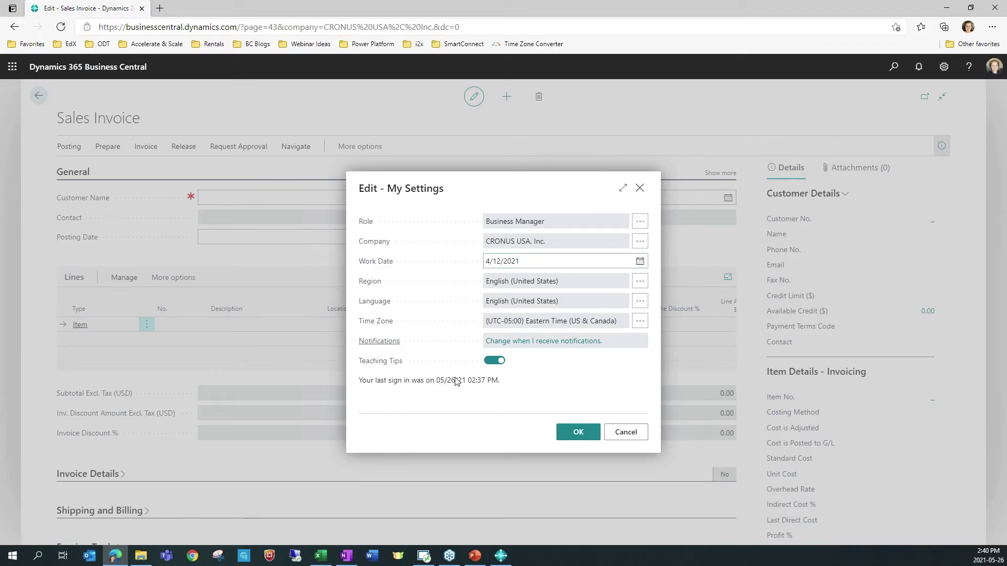
click(493, 361)
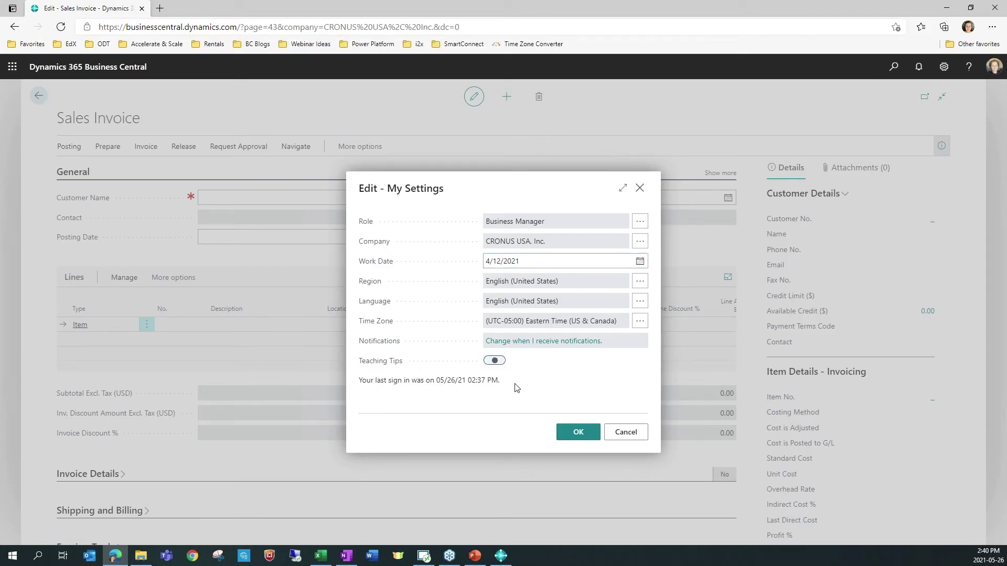
click(579, 432)
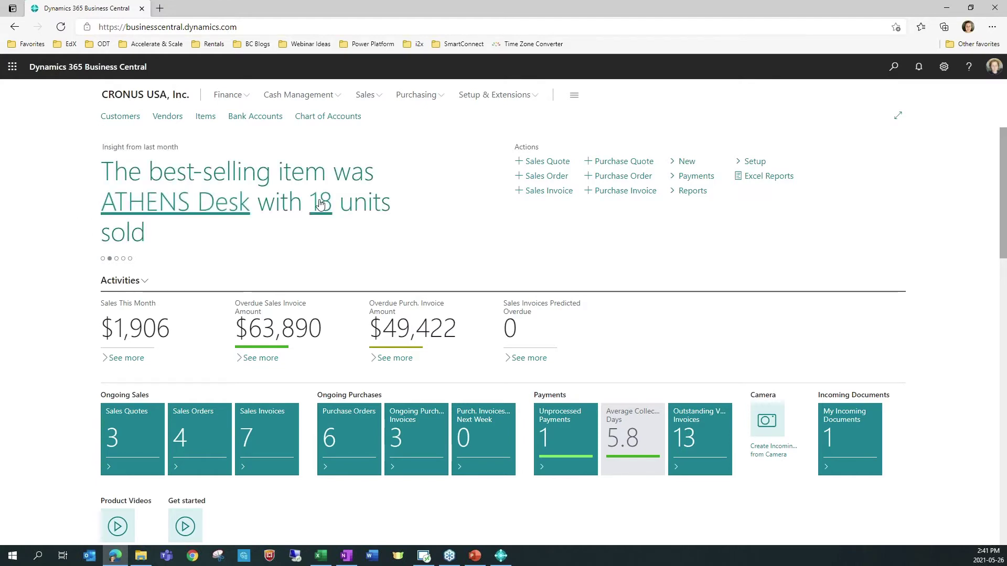
Step: Open the Vendors list and browse its Reports > Purchase menu without running a report
click(172, 123)
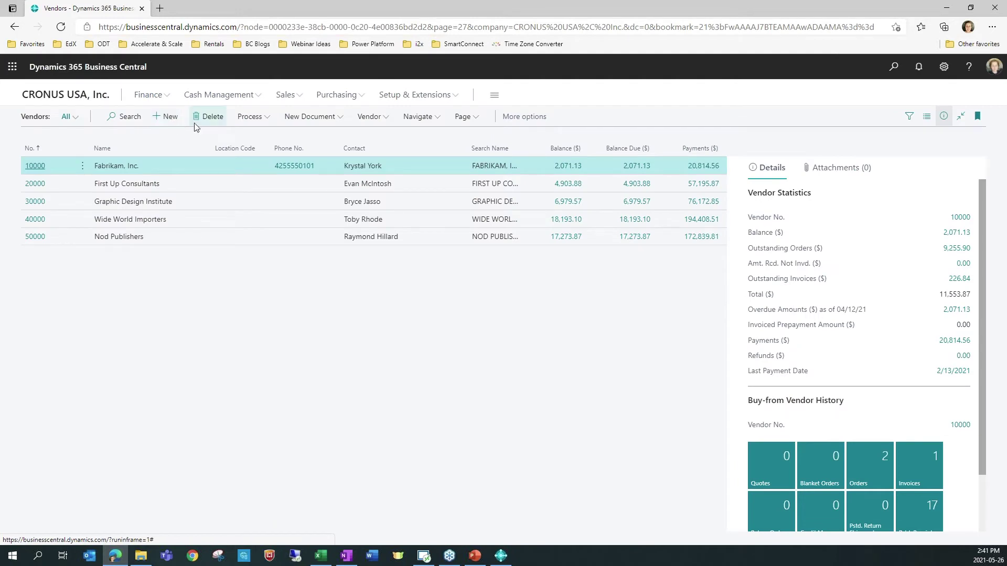
click(520, 123)
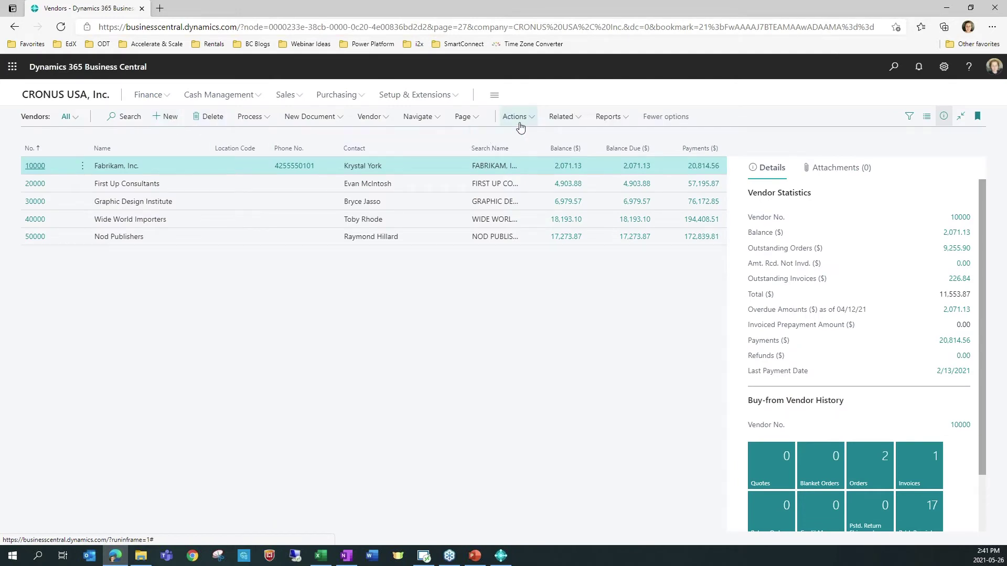
click(619, 124)
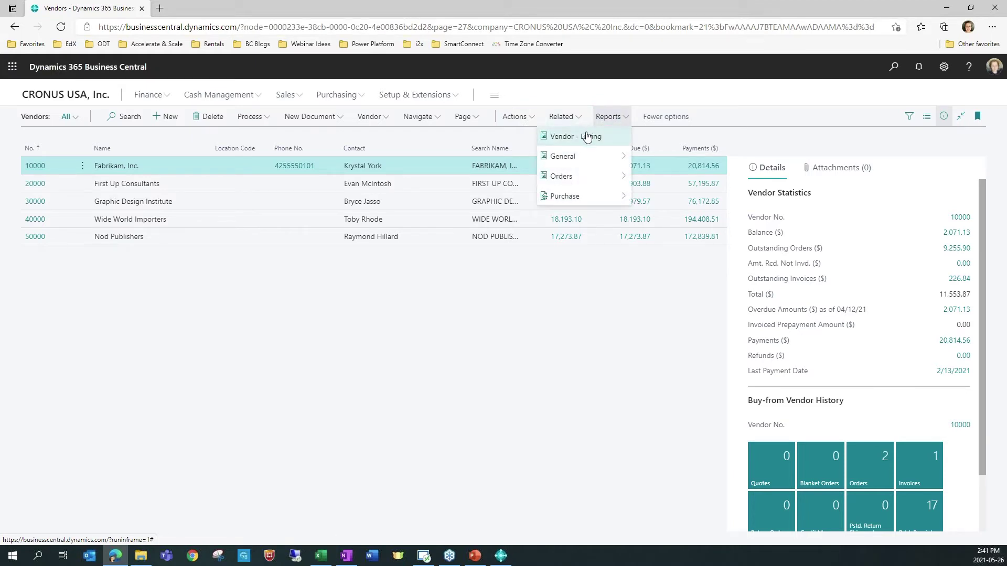
mouse_move(586, 205)
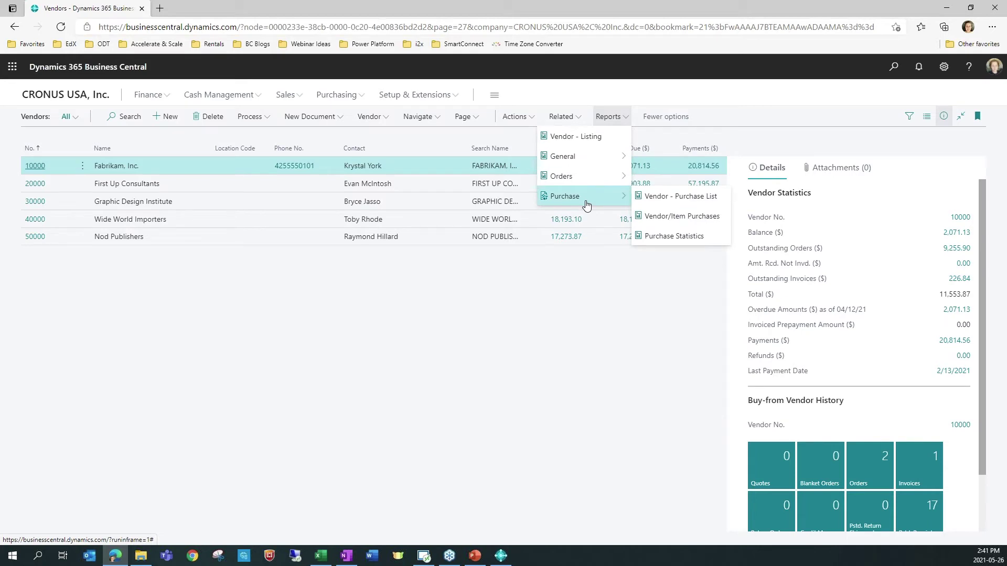
click(530, 337)
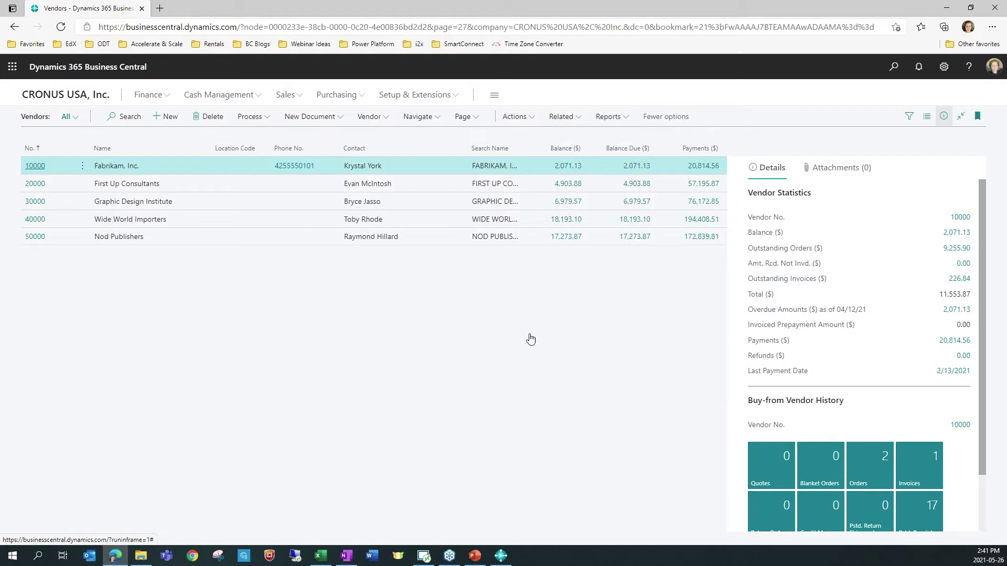
Step: Drill into Fabrikam's 2,071.13 balance to its vendor ledger entries and view their actions
click(962, 233)
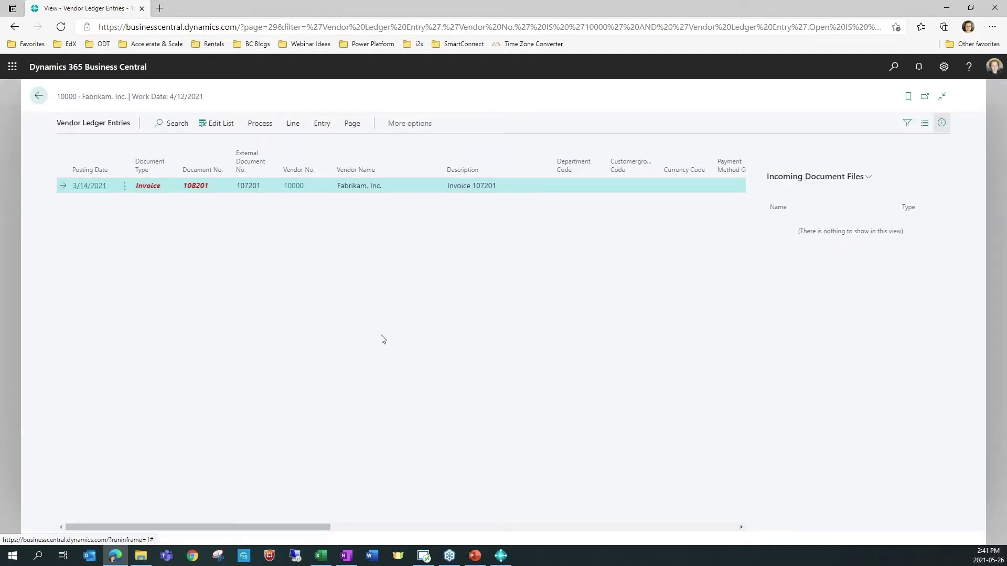
click(405, 127)
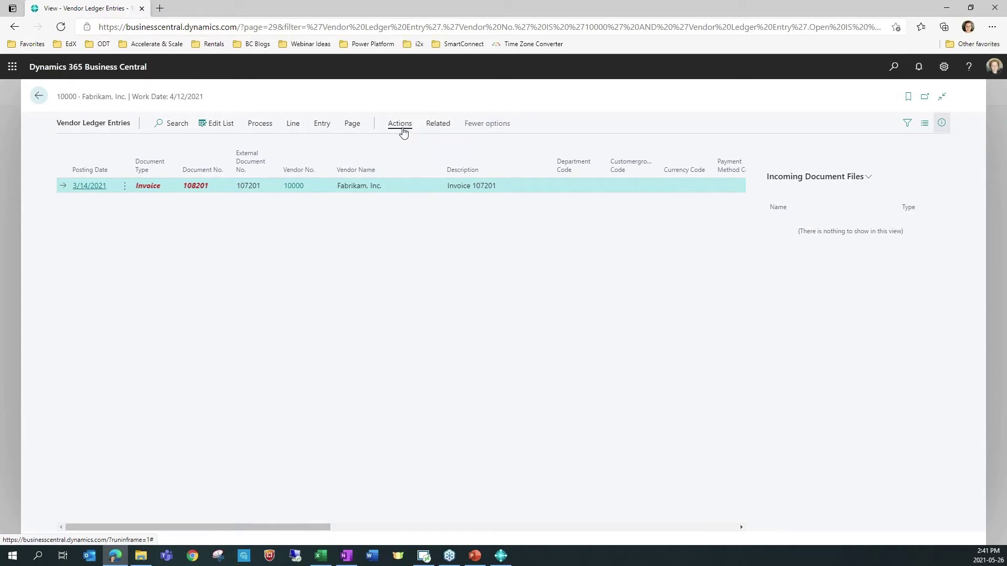
click(403, 129)
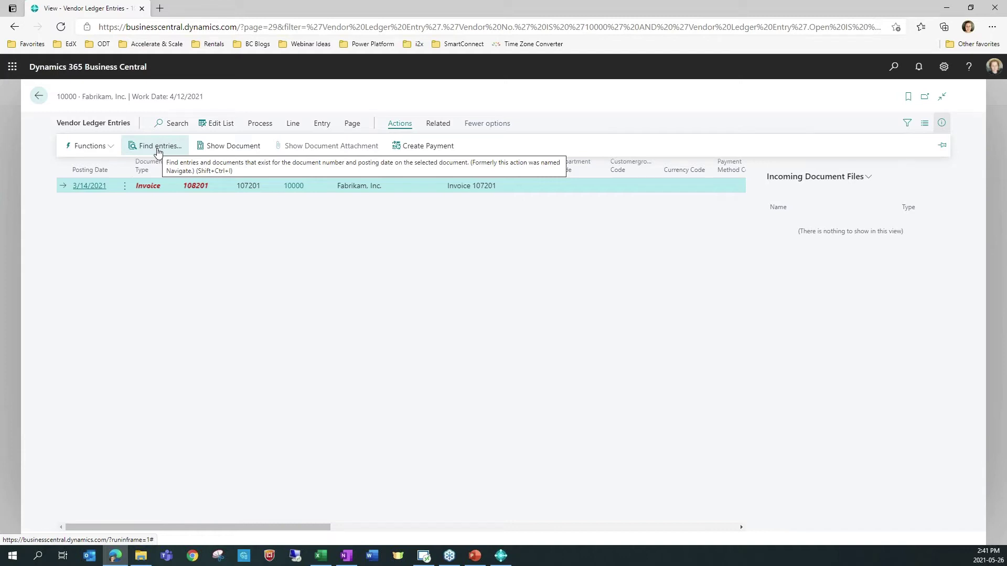
click(944, 67)
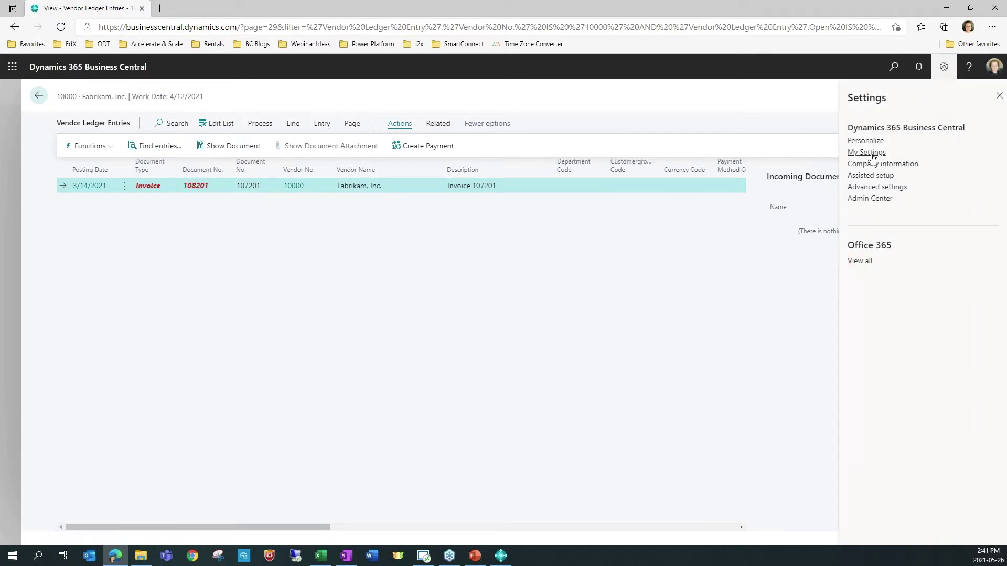
click(871, 153)
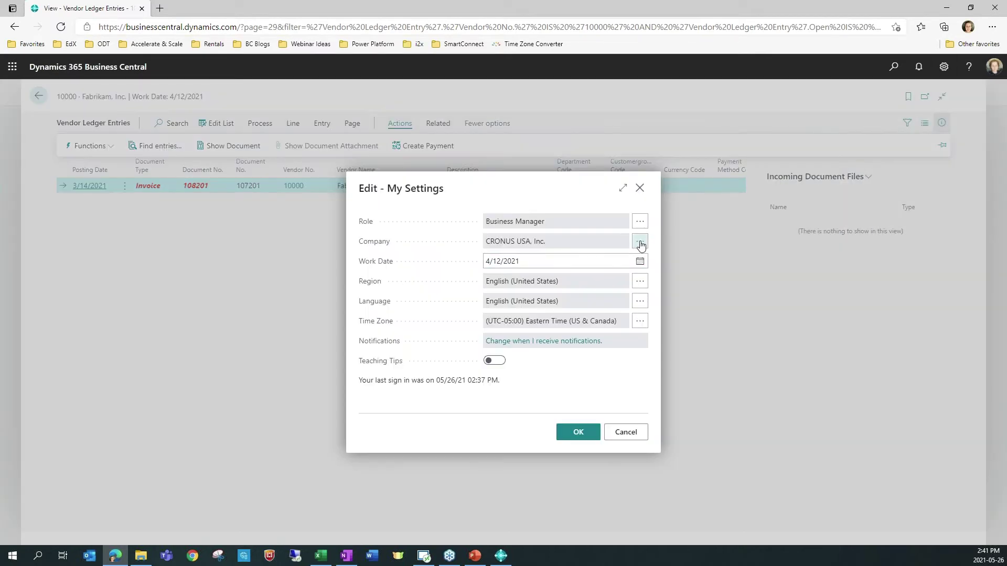
click(640, 242)
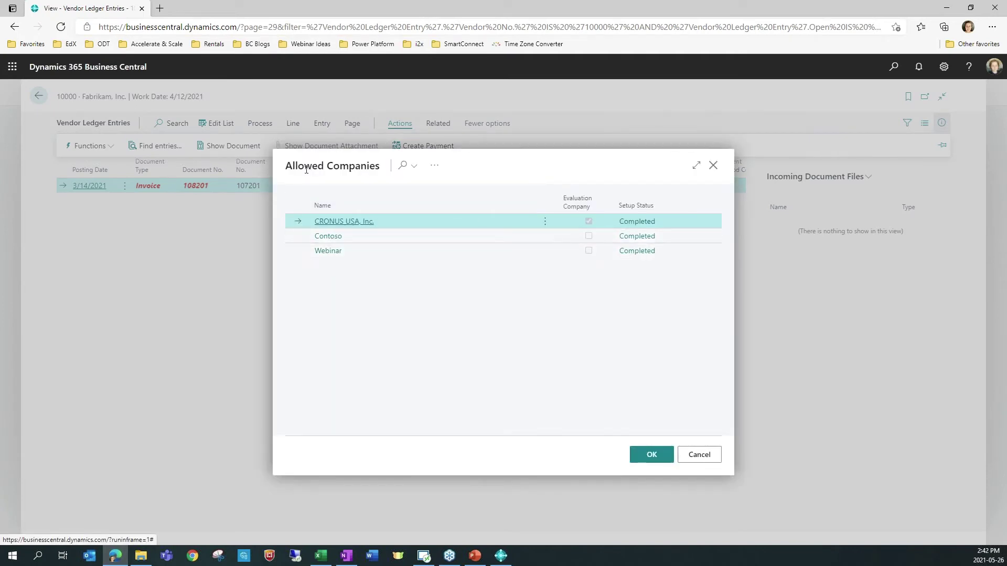
drag(285, 165, 386, 167)
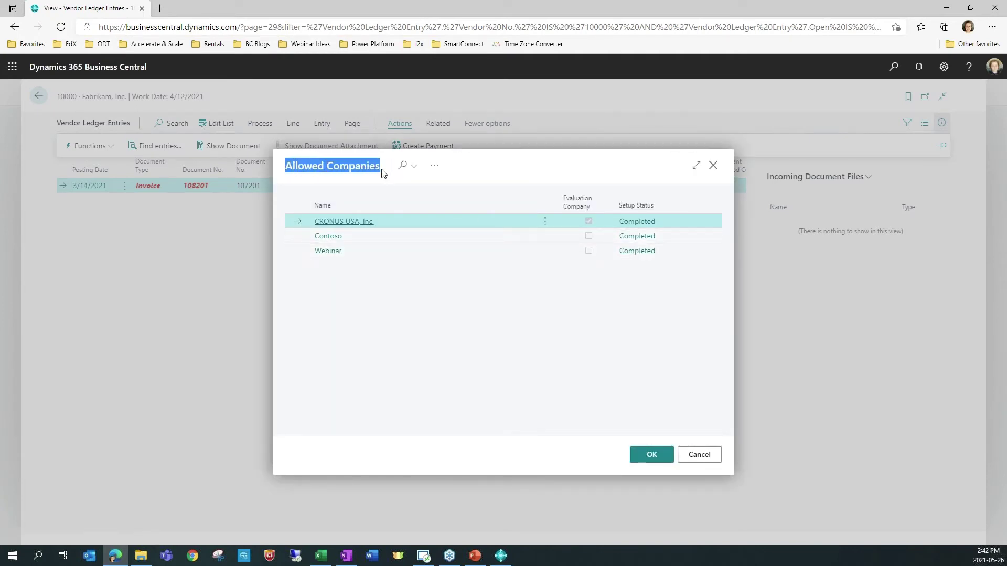
click(535, 173)
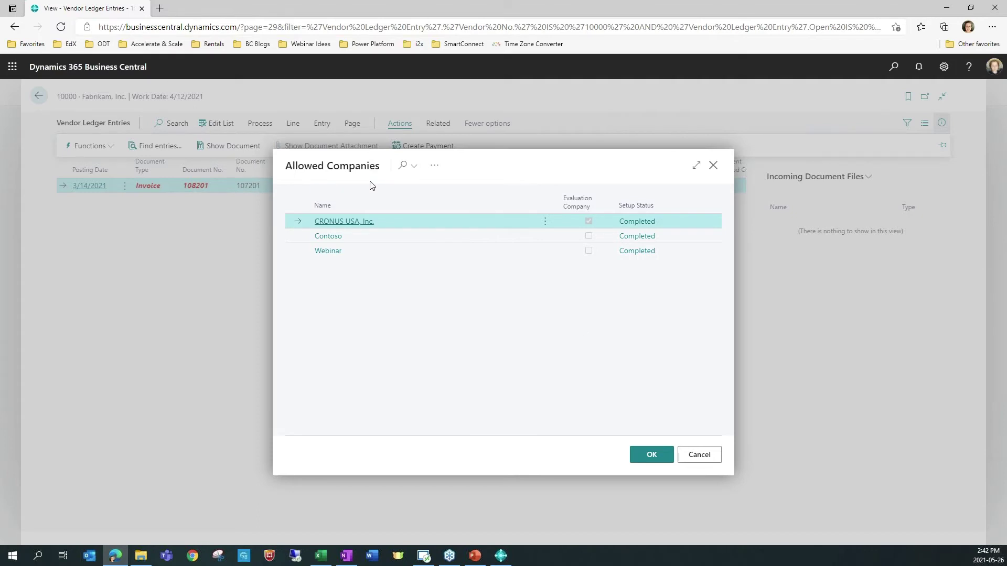
click(702, 457)
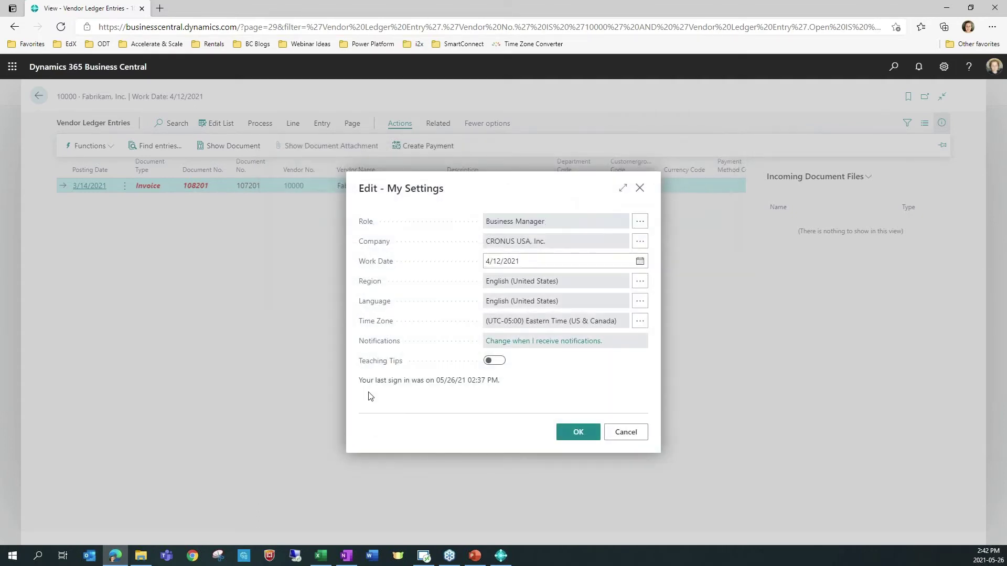
click(639, 188)
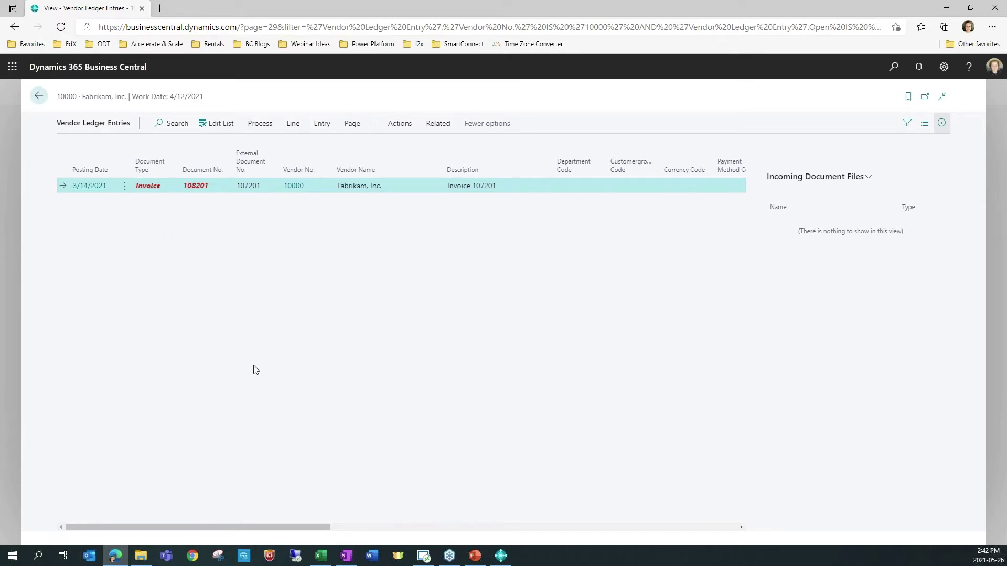
Step: Review the ledger-entry filters, keeping Open = Yes and discarding an extra filter
click(906, 126)
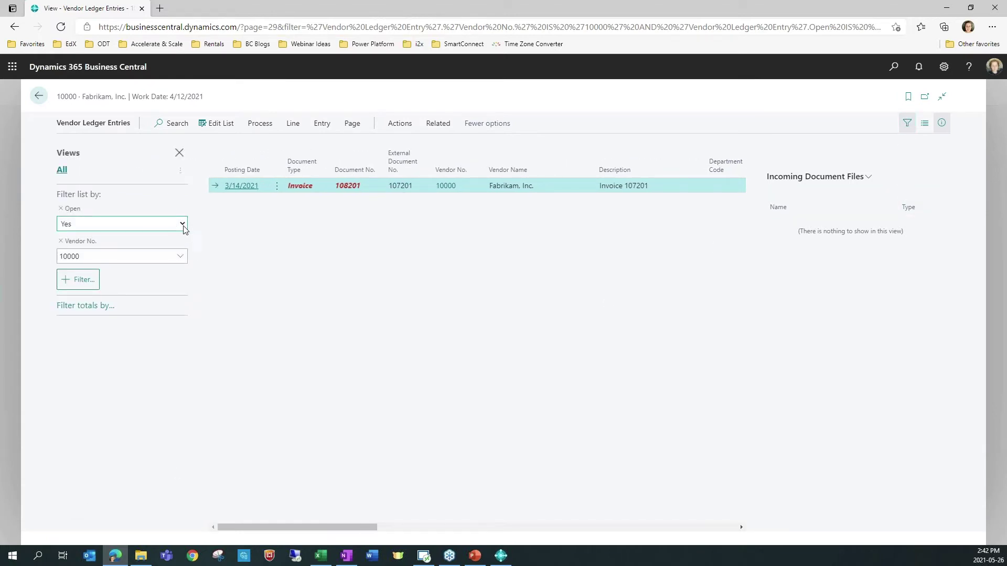
click(183, 225)
click(183, 225)
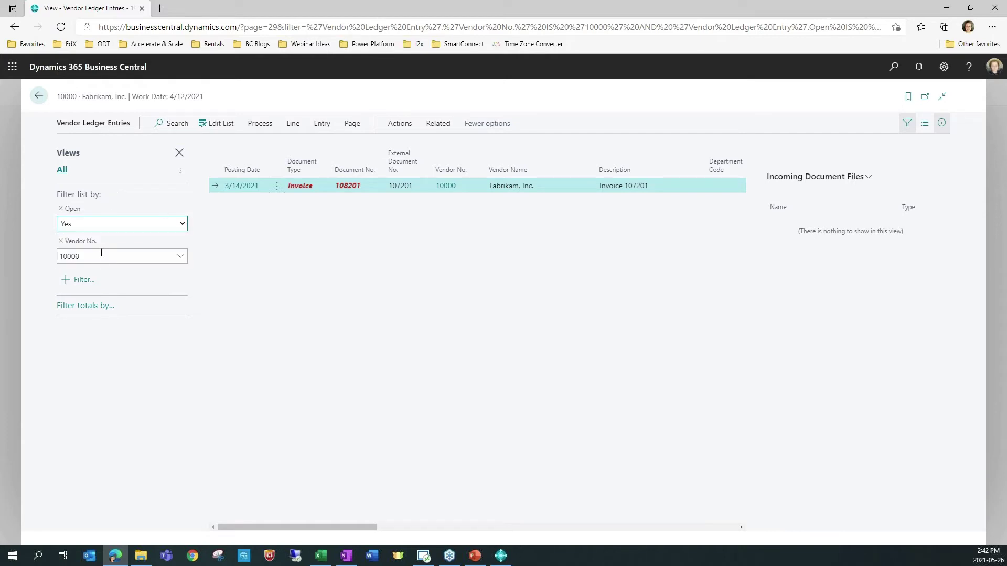
click(81, 281)
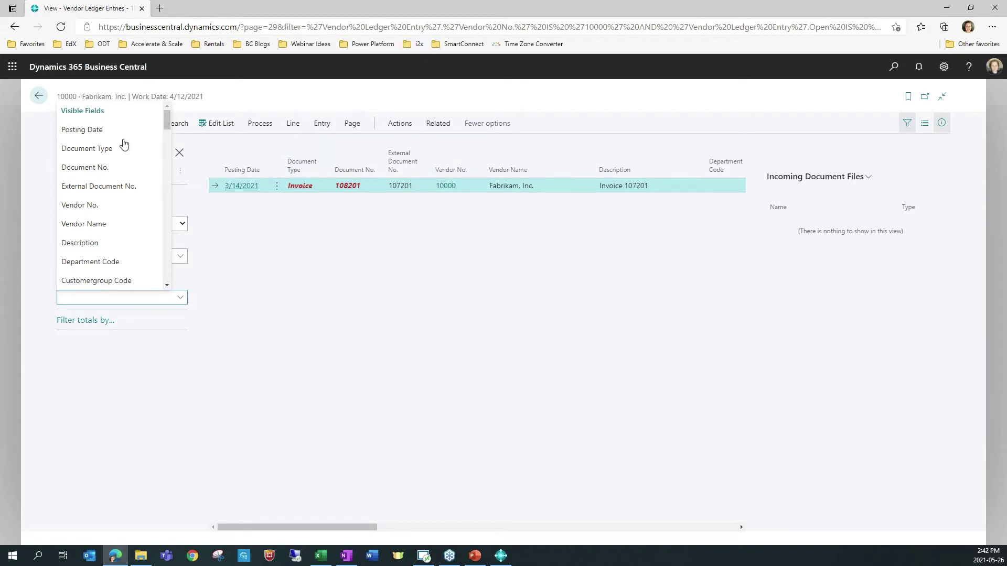
drag(167, 127, 166, 220)
click(309, 331)
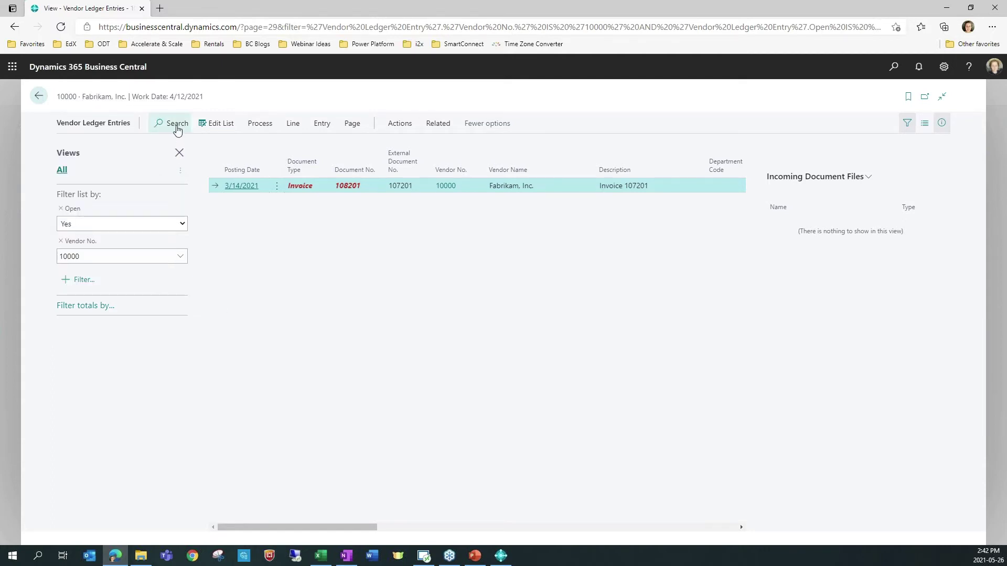
Step: Save the current filters as a new view named 'All Open Entries for Fabrikam'
click(181, 173)
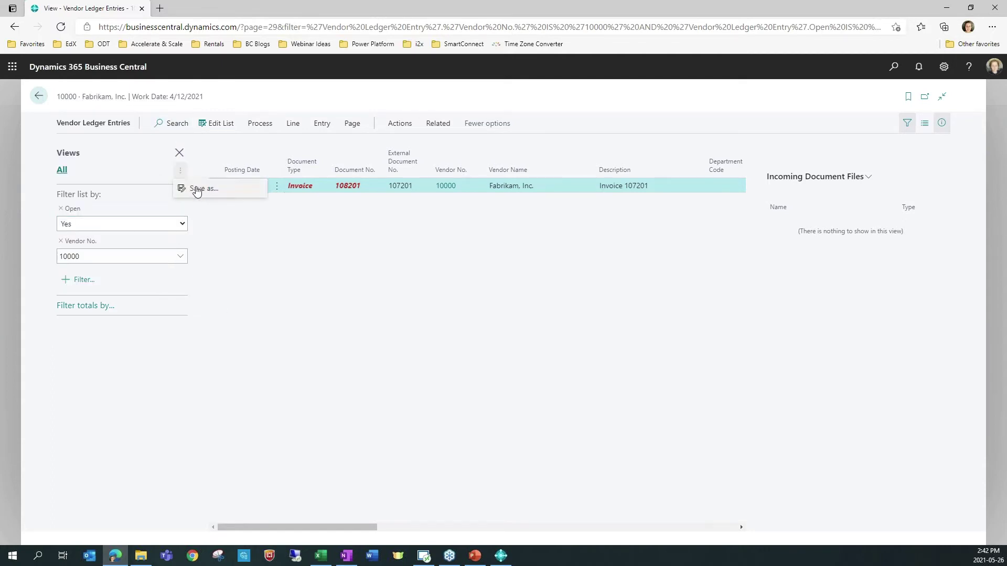
click(199, 191)
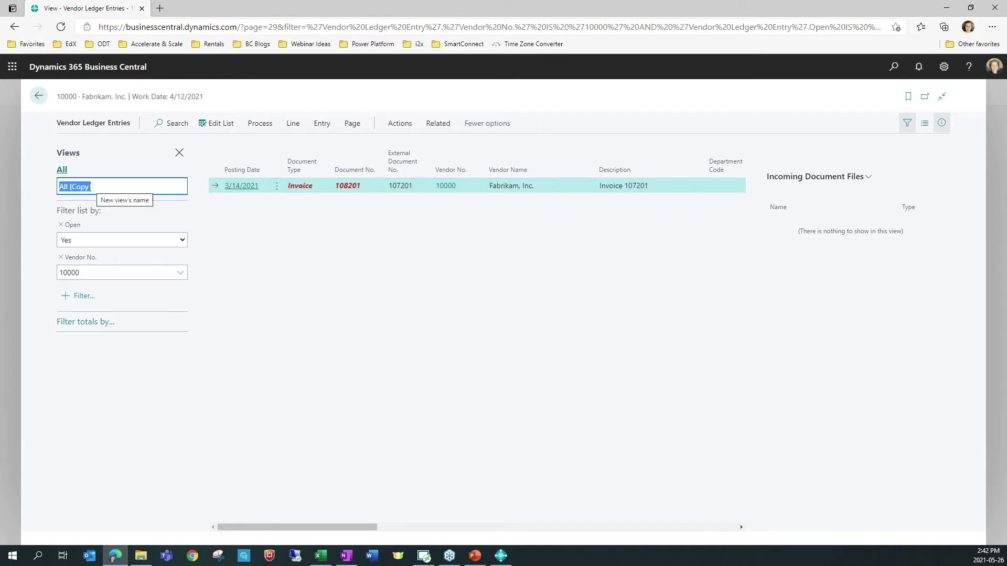
click(142, 194)
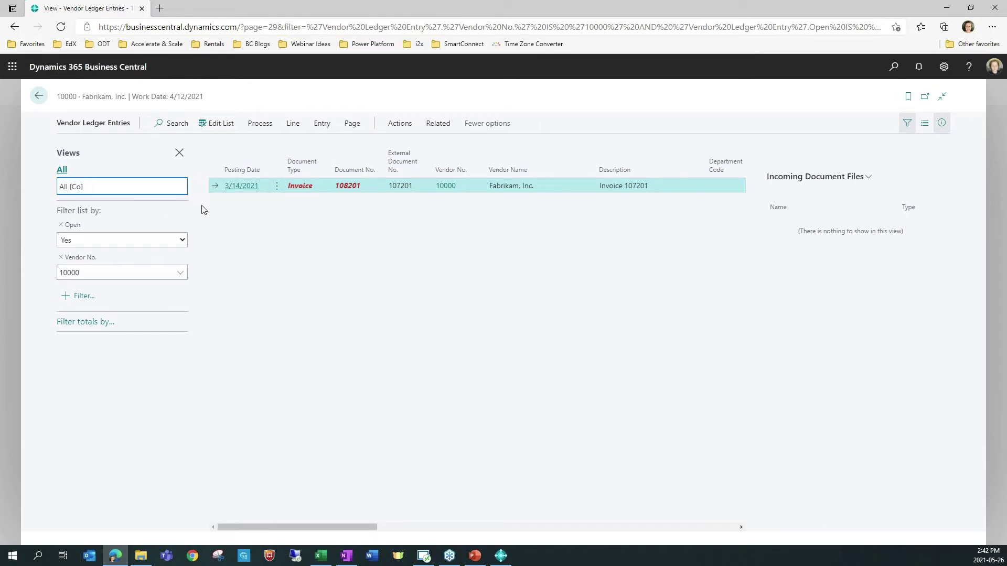
key(BackSpace)
key(BackSpace)
key(BackSpace)
text(OPen)
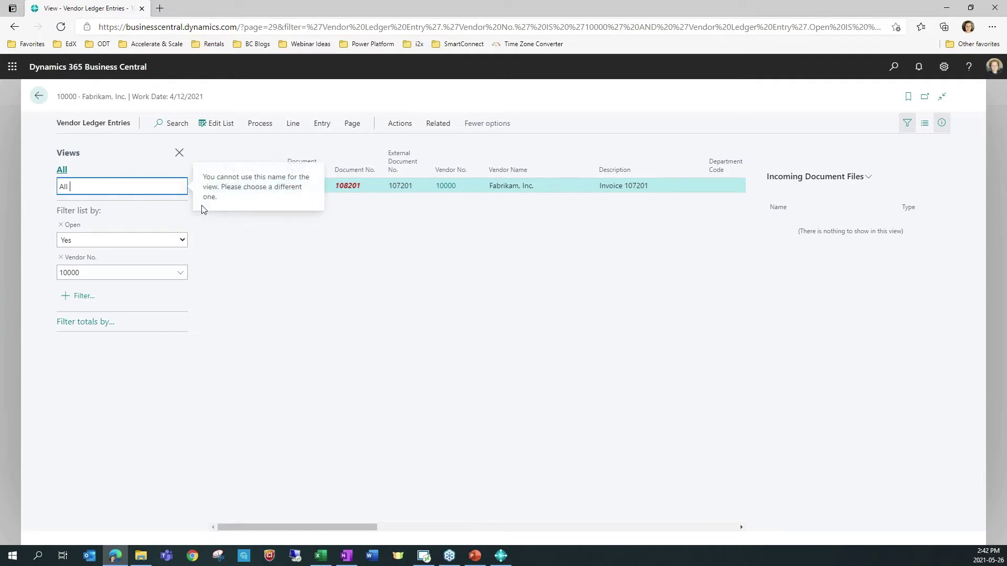
key(BackSpace)
key(BackSpace)
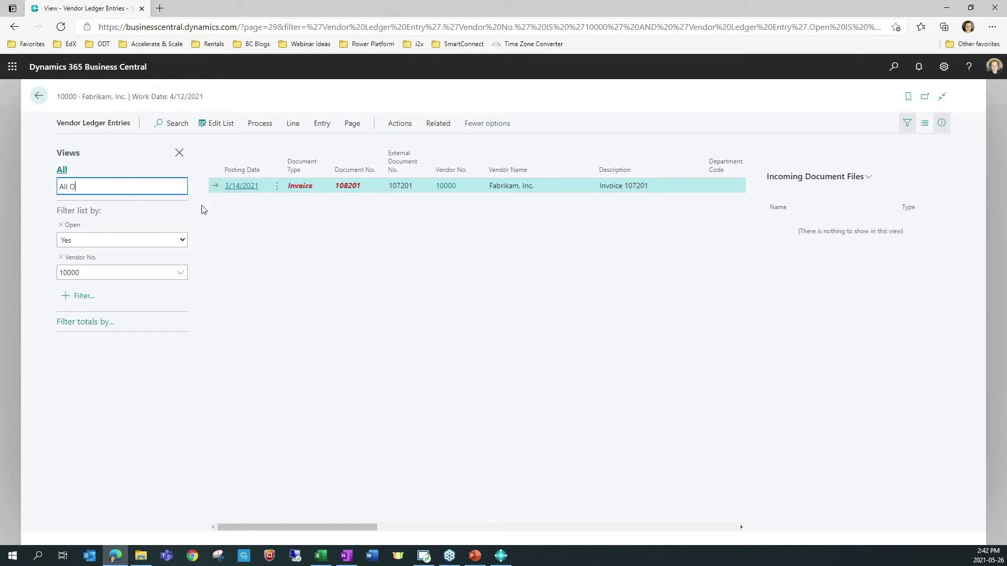
text(pen Entries)
text( gf)
text(or Fab)
text(rika)
text(m)
key(Return)
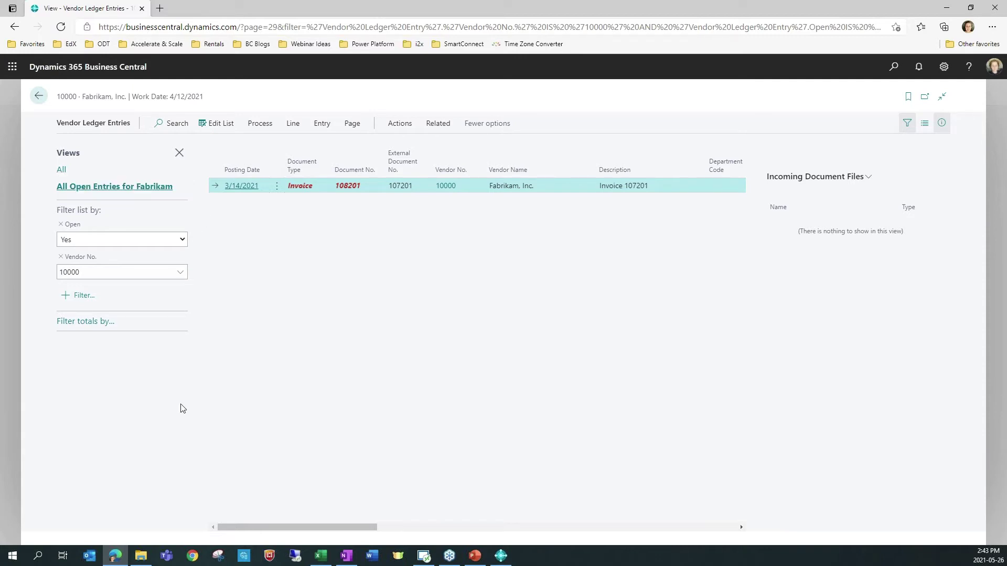
Step: Apply the 'All Open Entries for Fabrikam' view to show its one open invoice, then return to Vendors
click(138, 187)
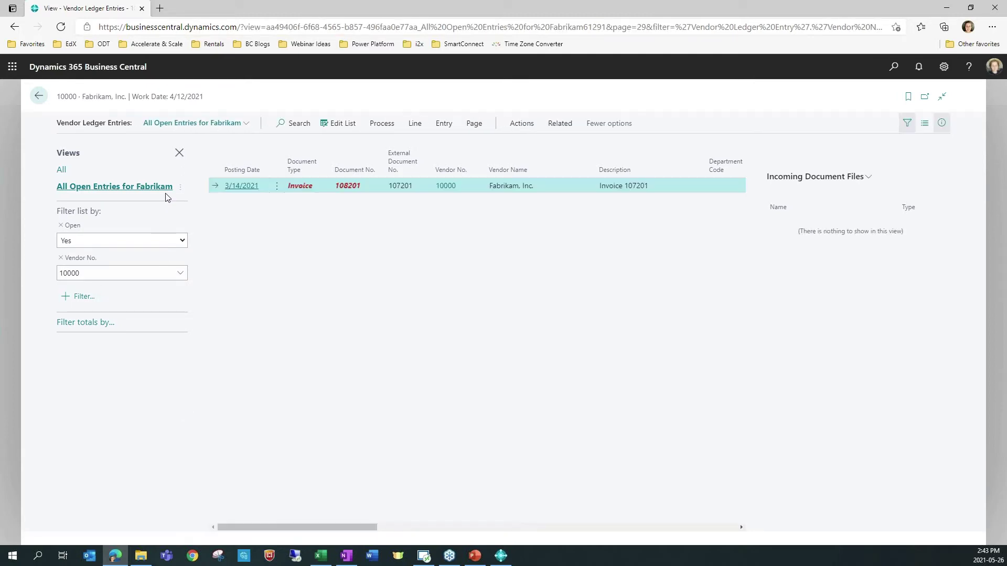
click(247, 126)
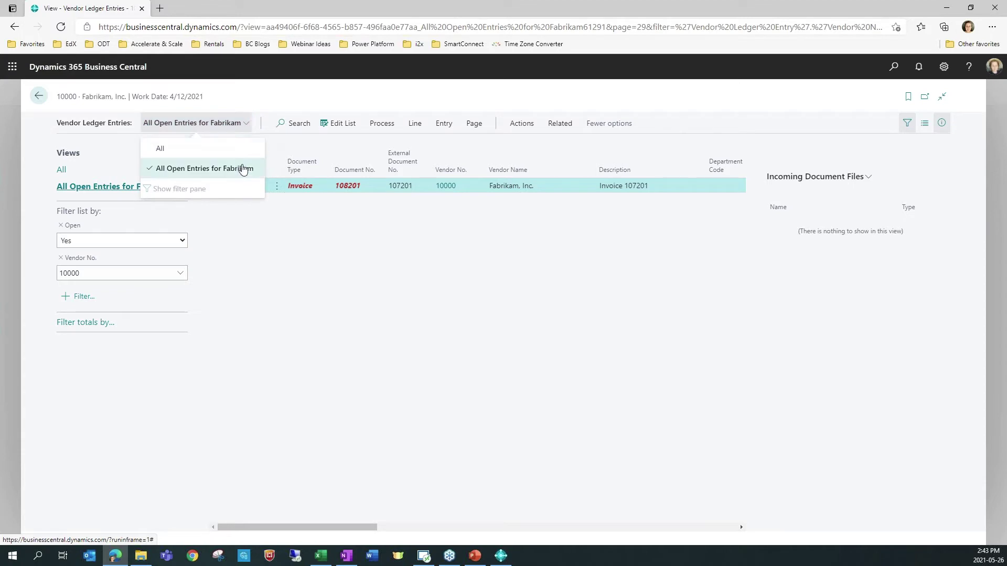
click(155, 148)
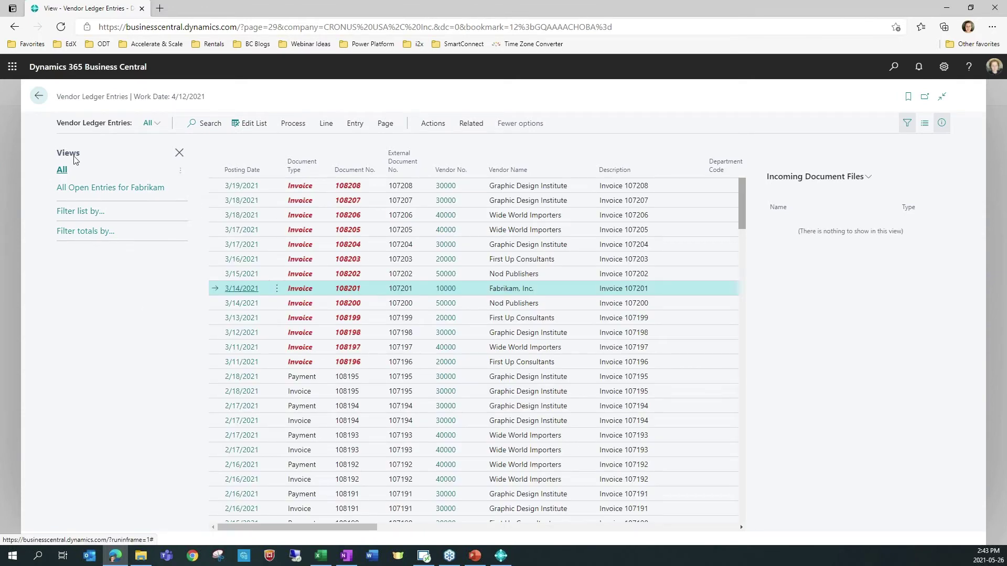
click(151, 122)
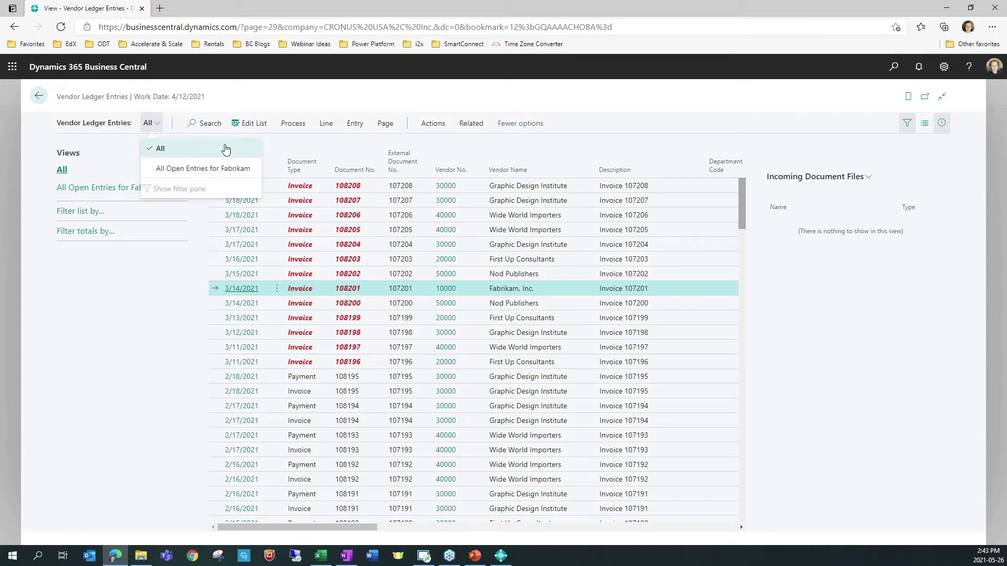
click(202, 190)
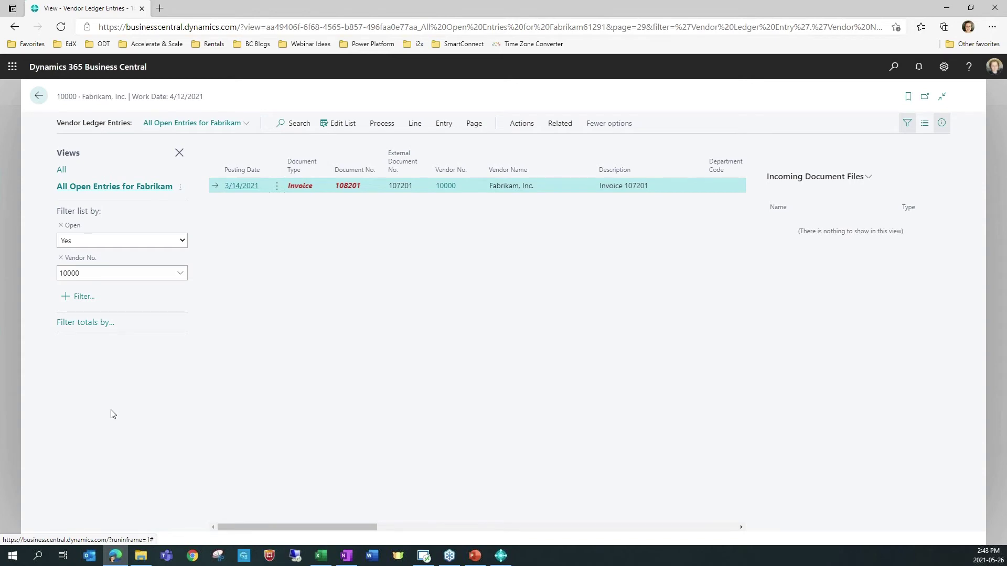
click(179, 153)
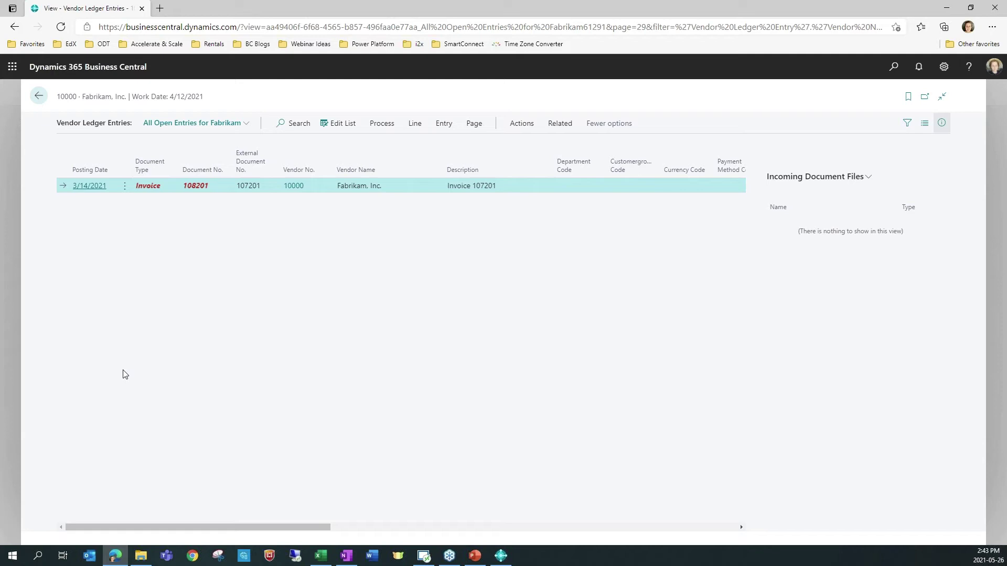
click(39, 98)
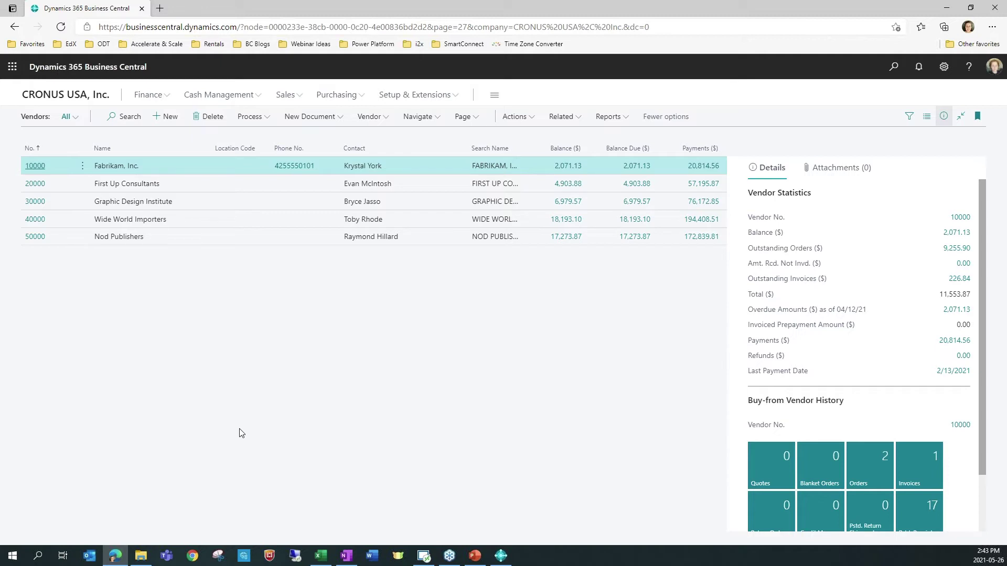
Step: Create a new purchase order for Fabrikam from a Tell Me search for 'purchase order'
click(892, 69)
text(purchase pr)
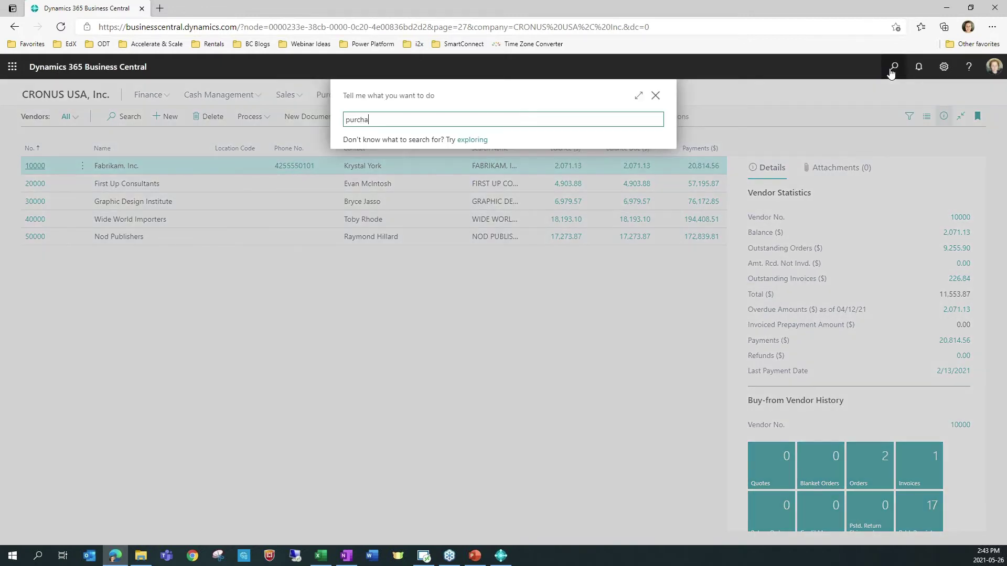
key(BackSpace)
key(BackSpace)
text(order)
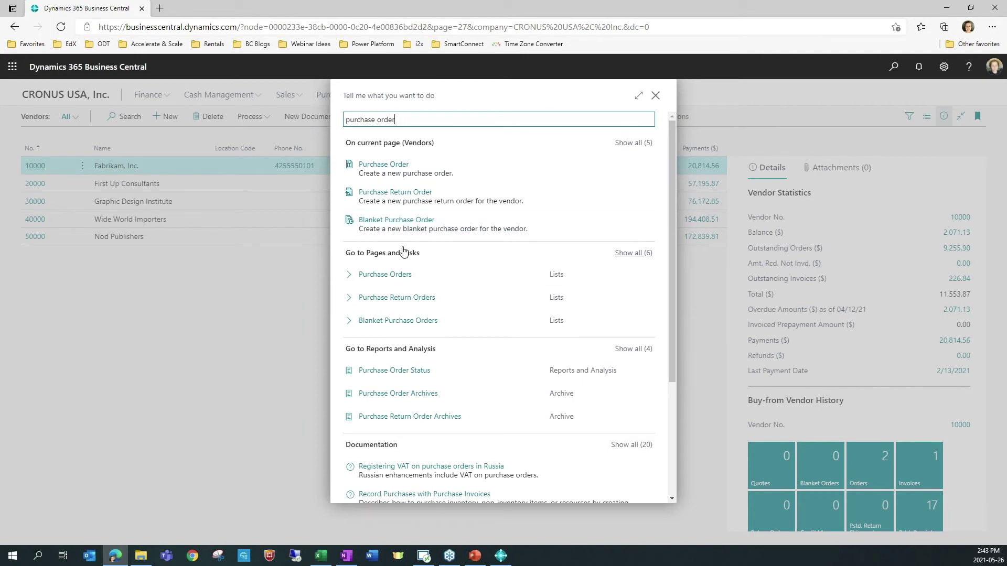
click(388, 169)
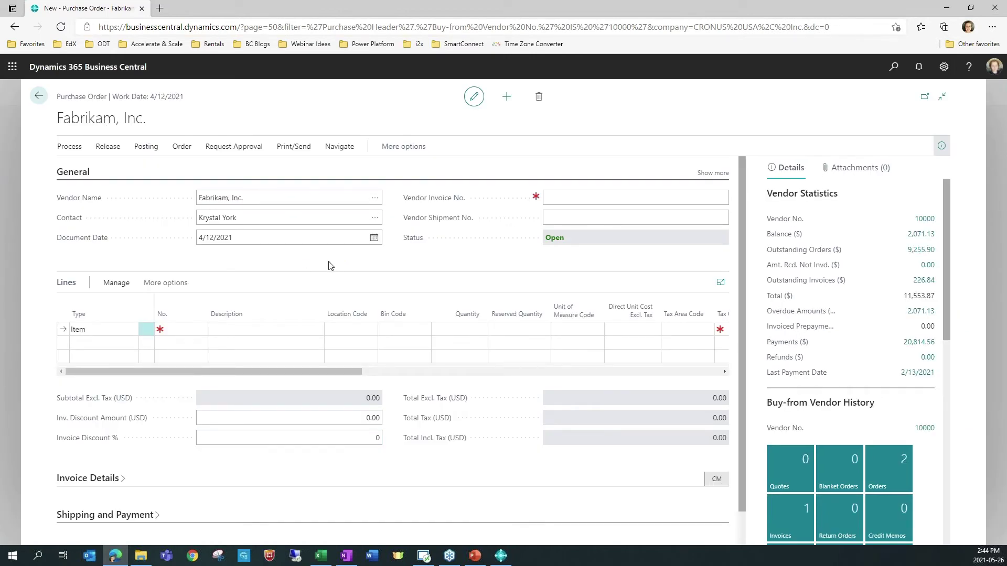
Step: Add a Resource line for LINA with quantity 1 to purchase order 106007
click(100, 330)
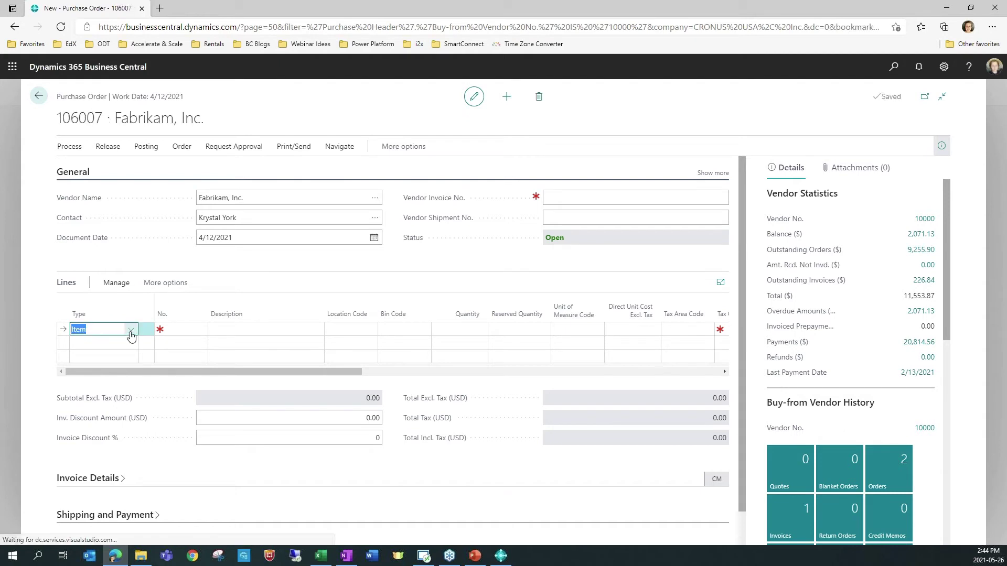
click(131, 330)
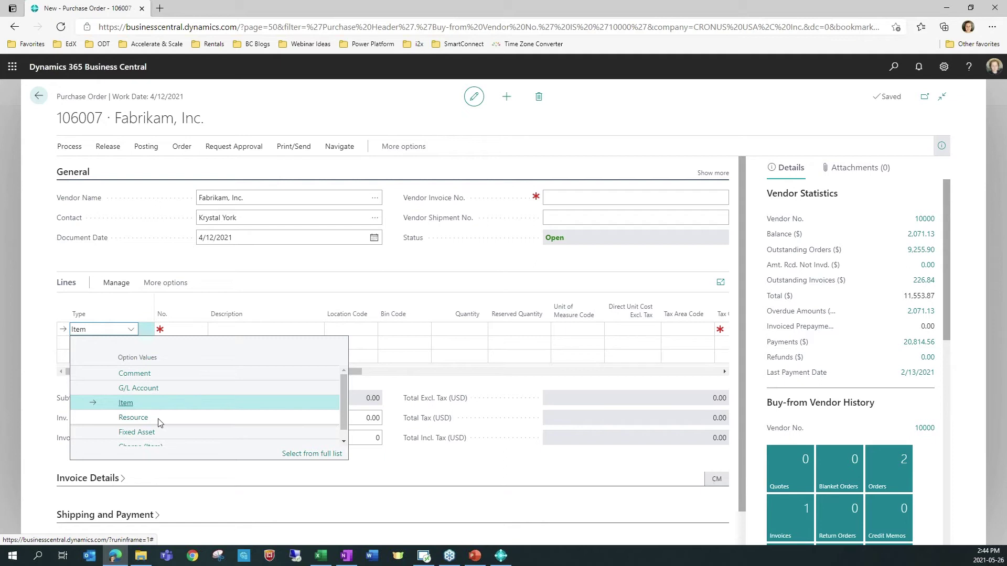
click(159, 418)
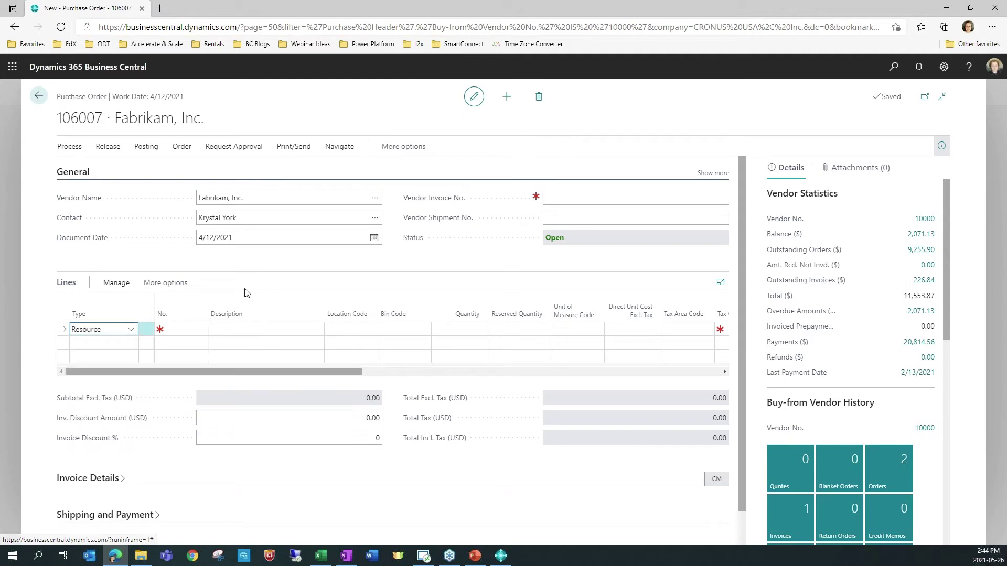
click(204, 331)
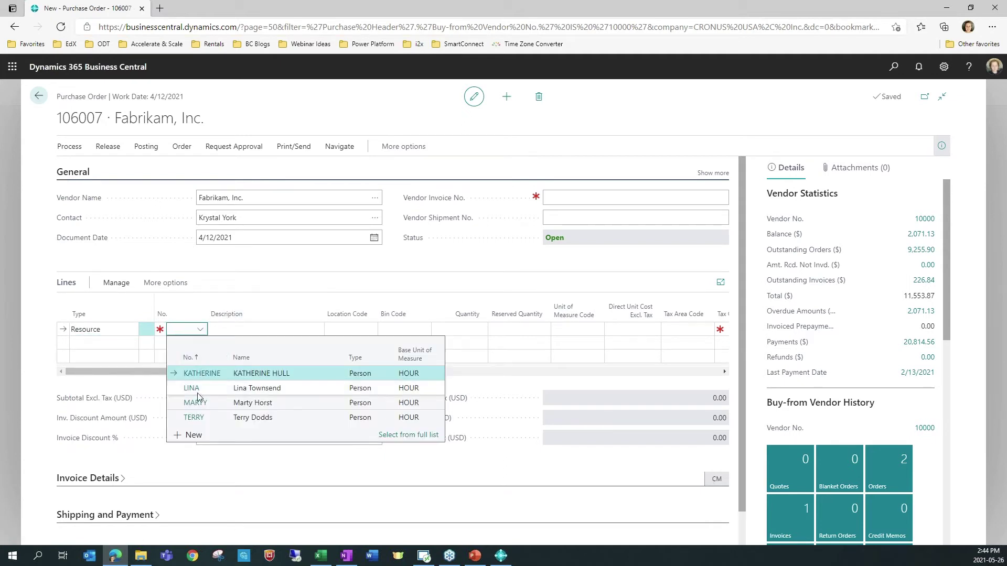
click(236, 388)
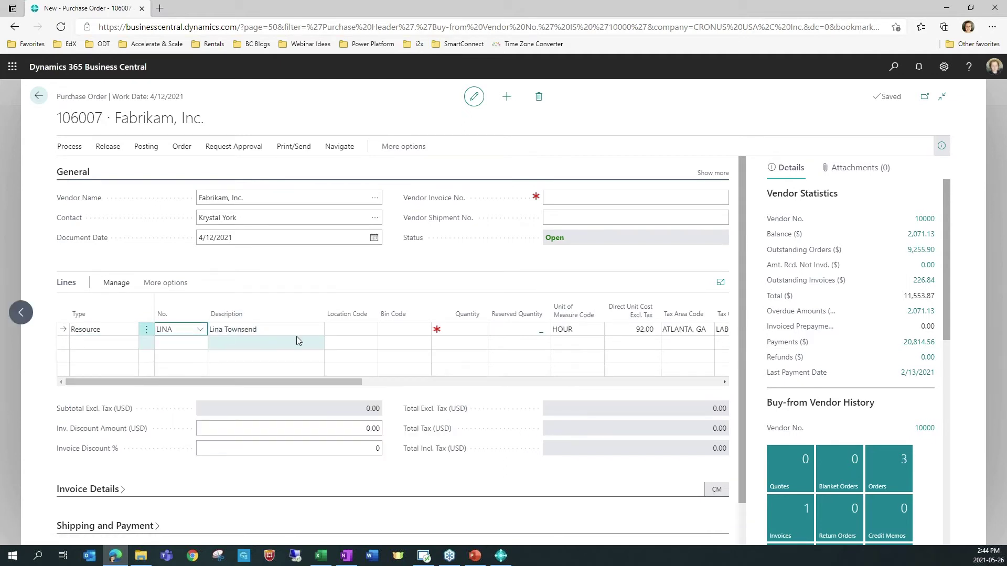
click(460, 330)
text(1)
key(Tab)
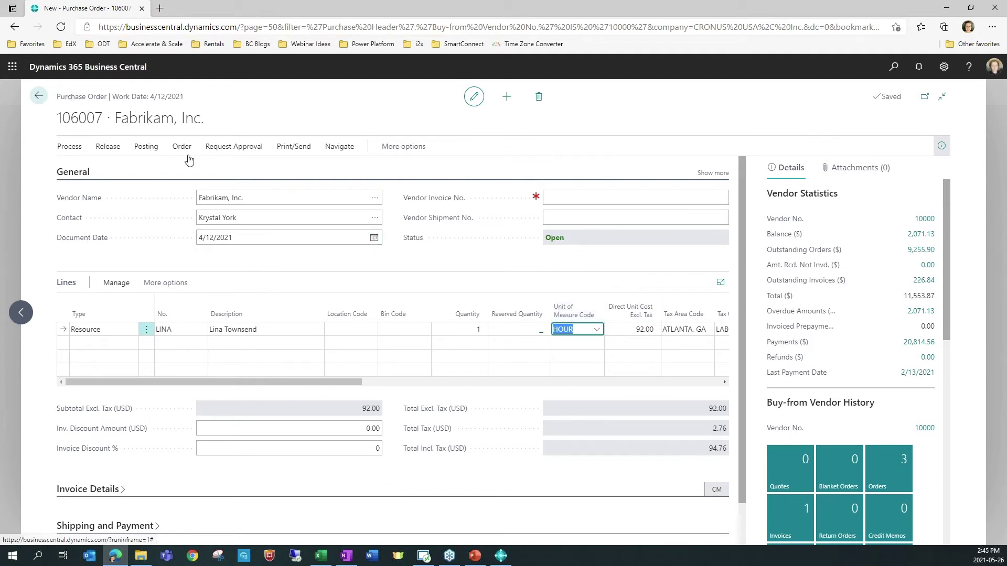
Step: Insert the REC-POLINE Office Supply Order recurring lines with Get Recurring Purchase Lines
click(401, 147)
click(393, 147)
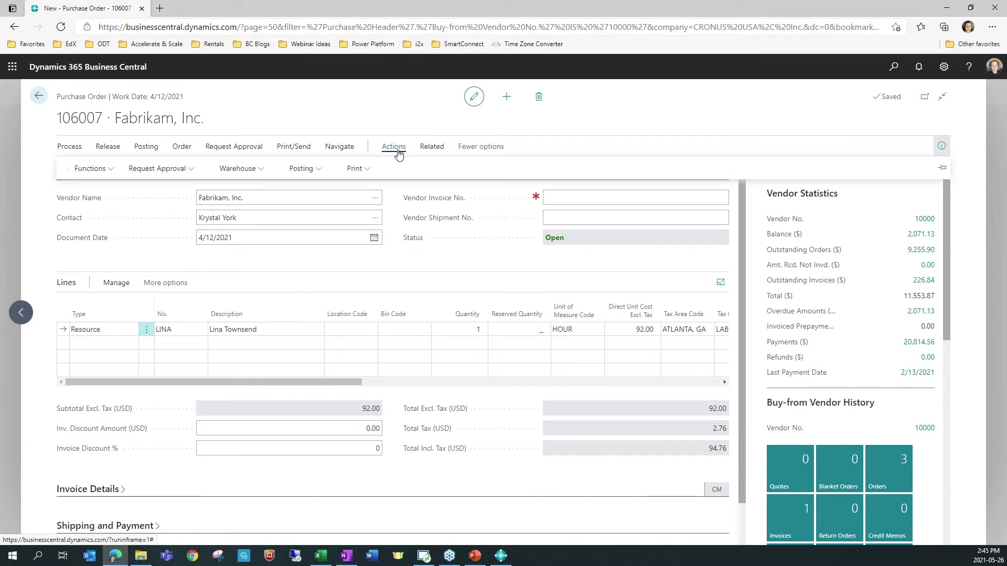
click(84, 169)
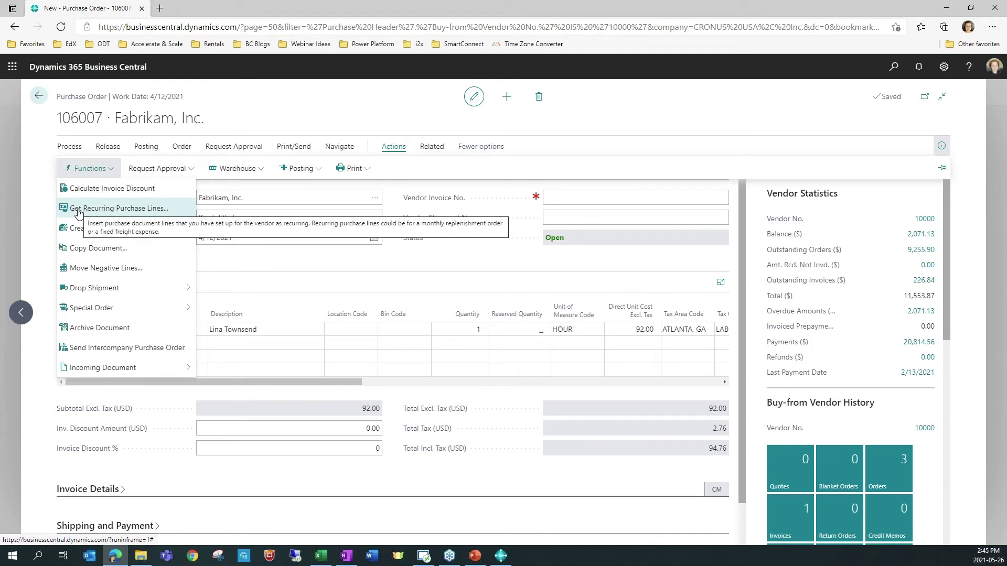
click(78, 209)
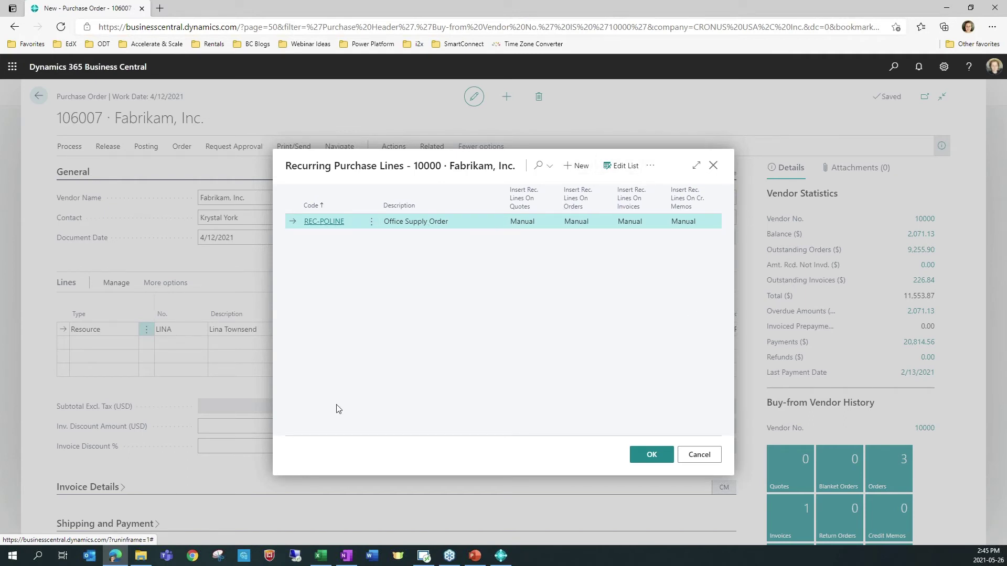
click(651, 454)
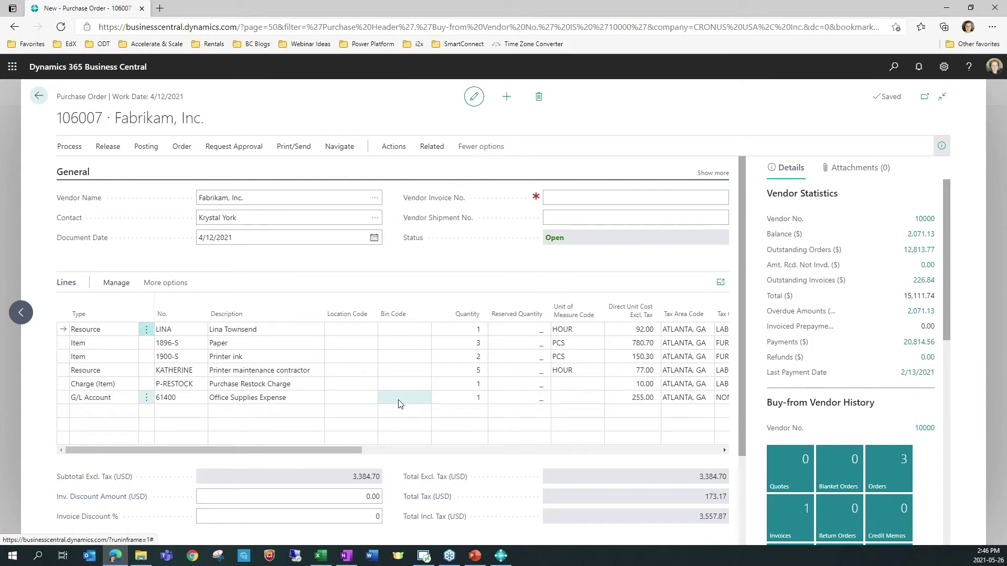
Step: Search Tell Me for 'recu sal', dismiss it, and close purchase order 106007
click(894, 67)
text(r)
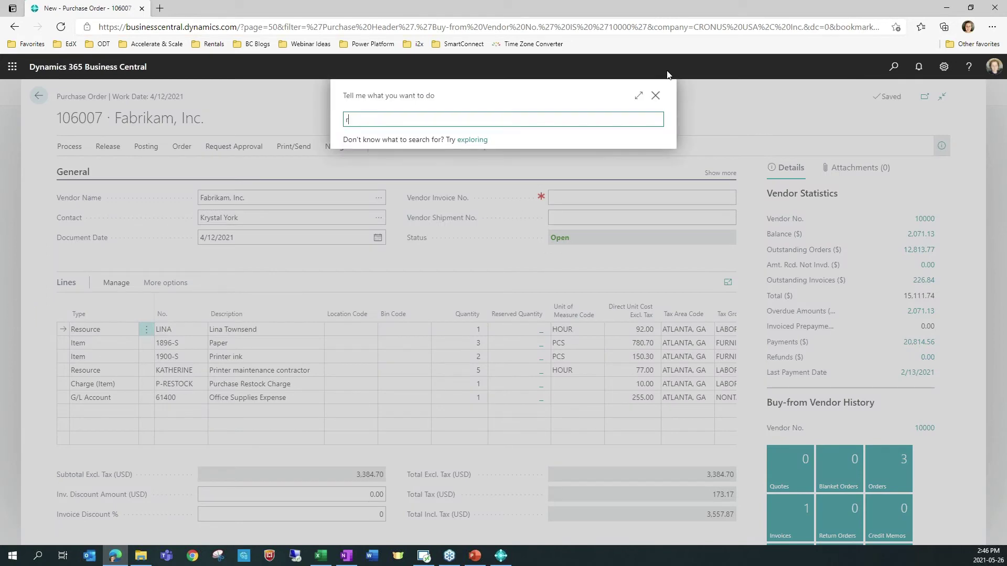
text(ecu)
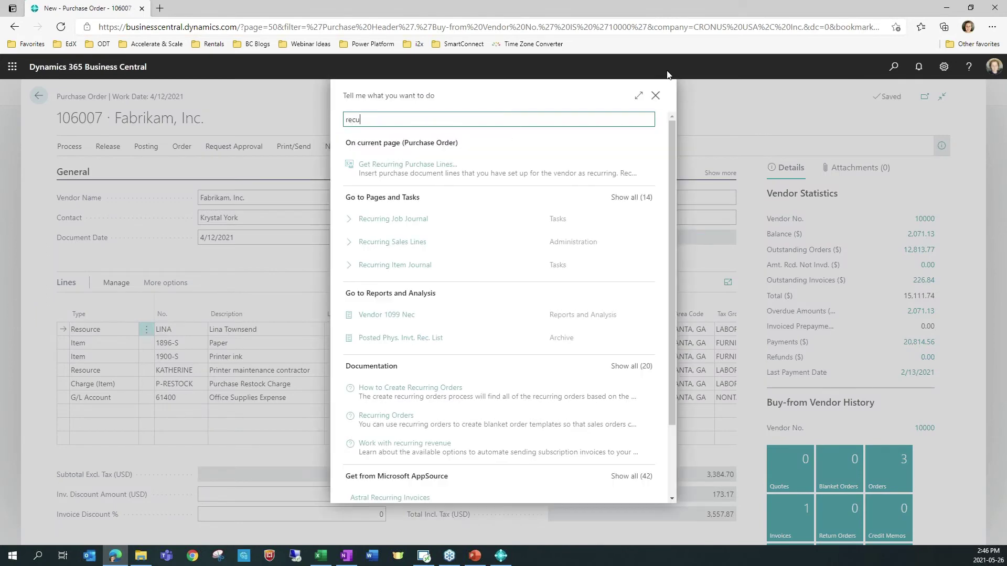
text( sal)
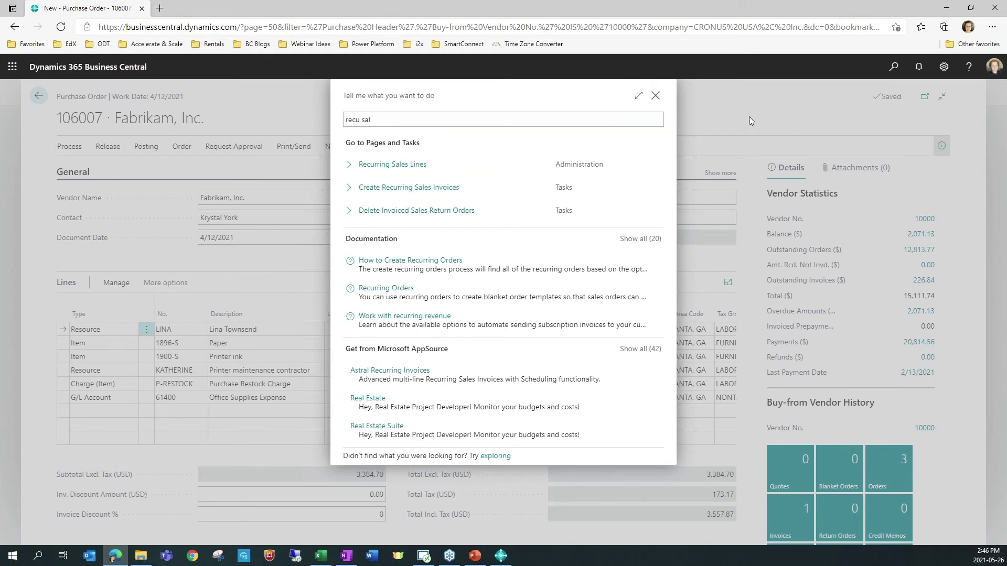
click(655, 95)
click(39, 96)
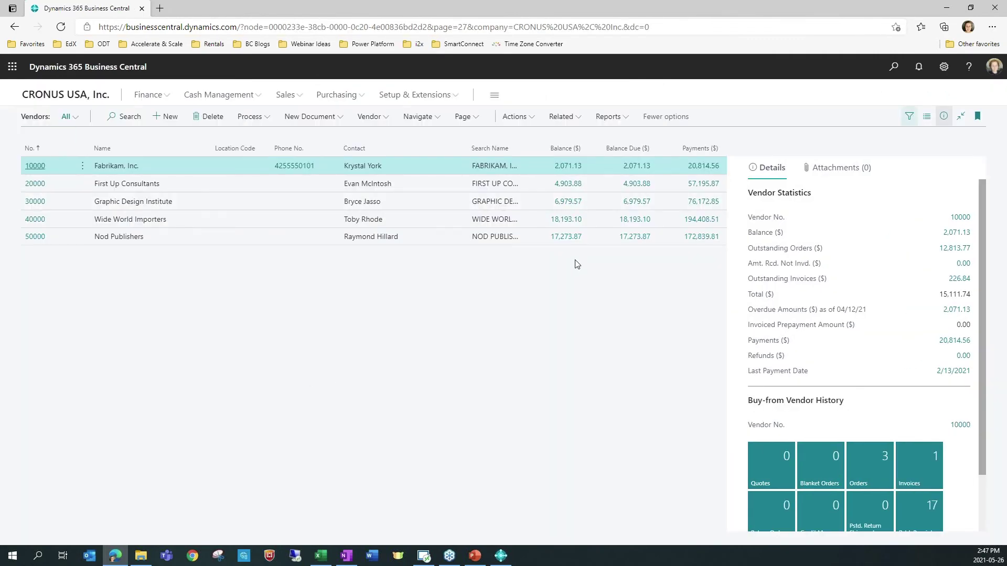
Step: Open General Journals and start a journal line with Document No. TEST
click(894, 67)
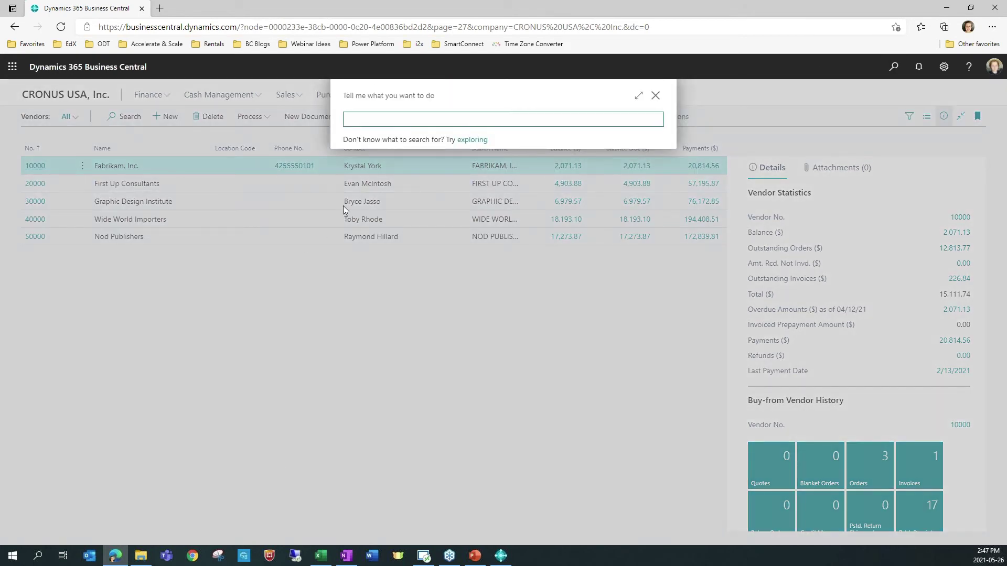
text(gene)
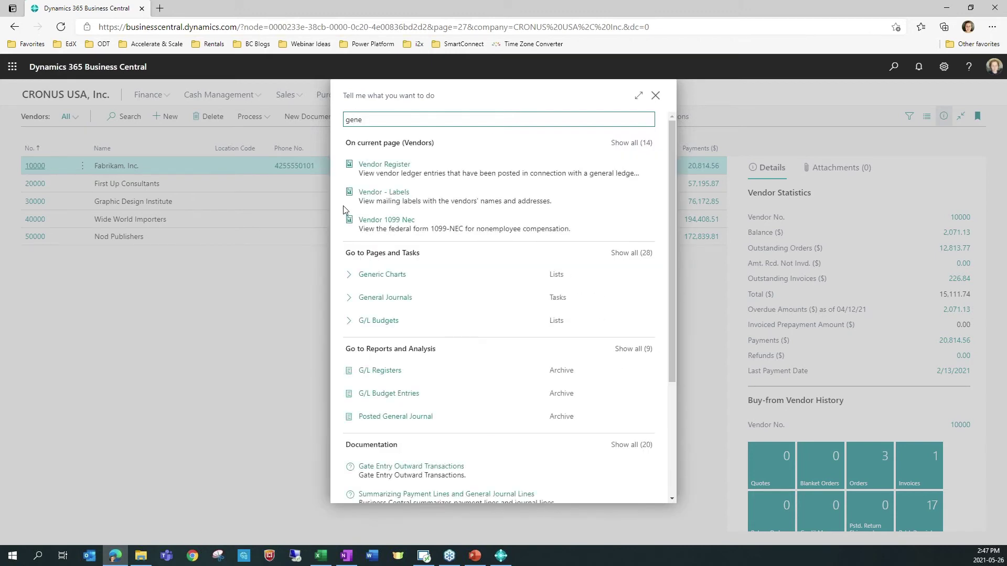
click(392, 297)
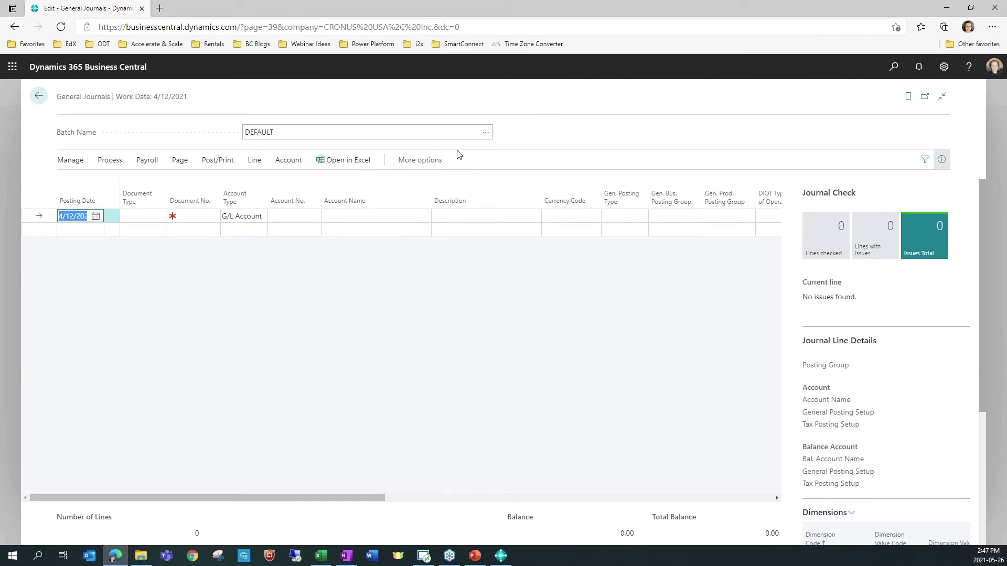
click(199, 216)
text(TEST)
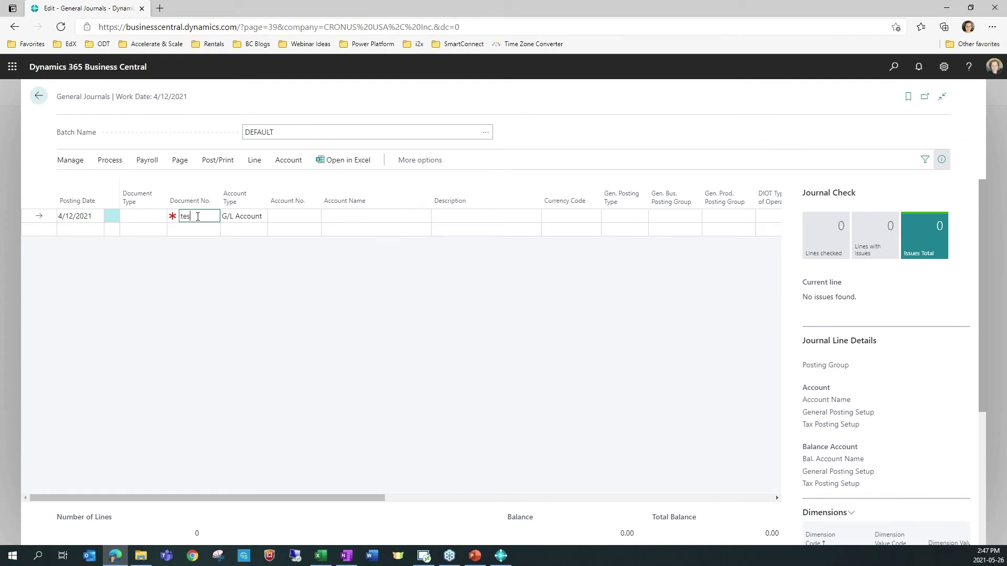
key(Tab)
key(Tab)
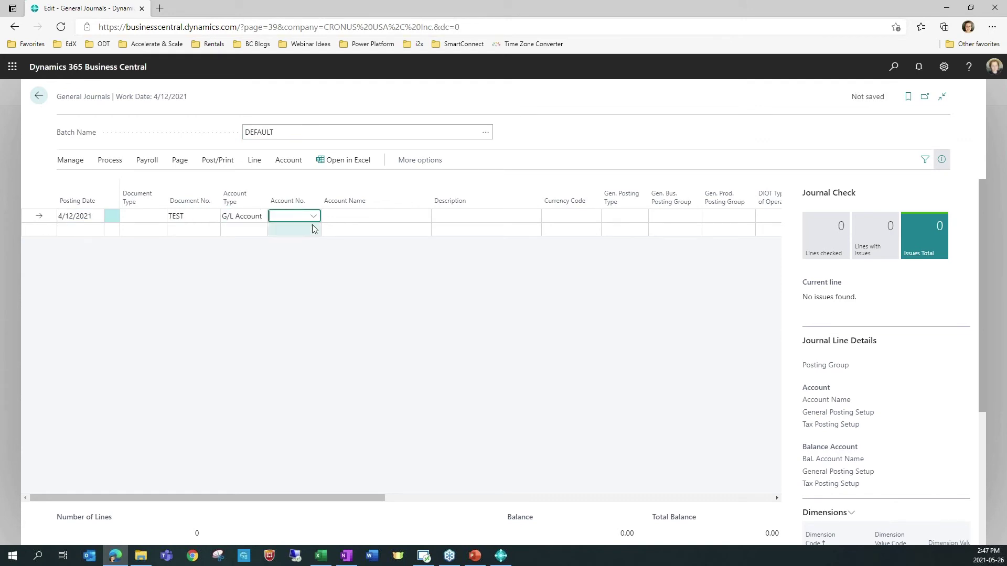
Step: Post the line to Petty Cash 10300, then advance to the Improved Bank Reconciliation slide
click(313, 216)
click(304, 290)
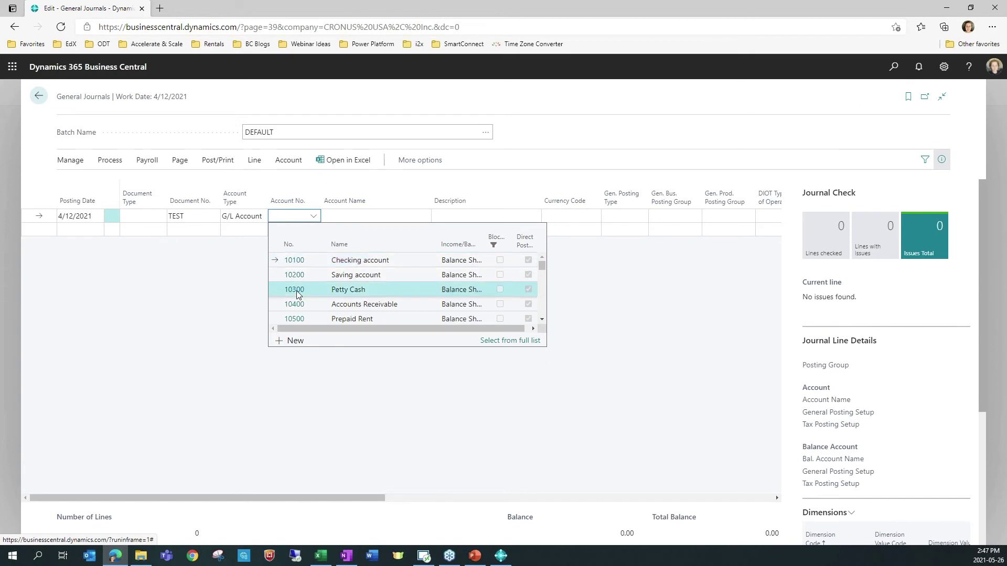
key(Tab)
key(Tab)
key(Tab)
key(Tab)
key(Tab)
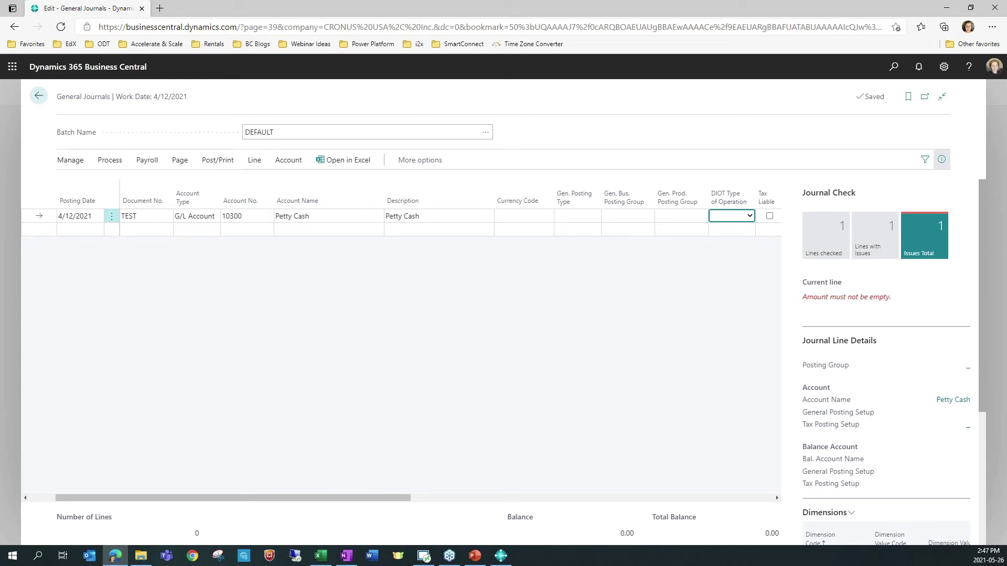
key(alt+Tab)
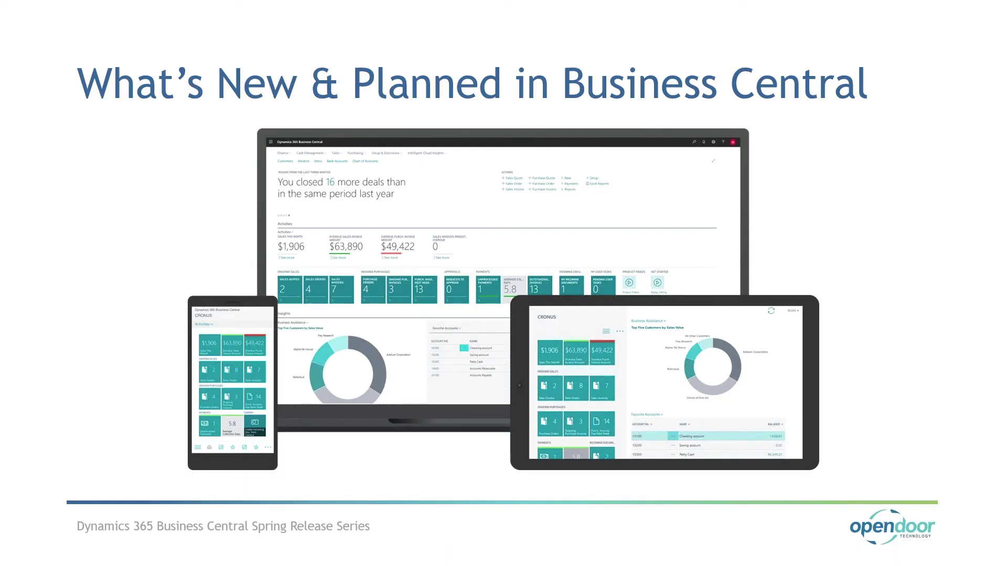
key(Right)
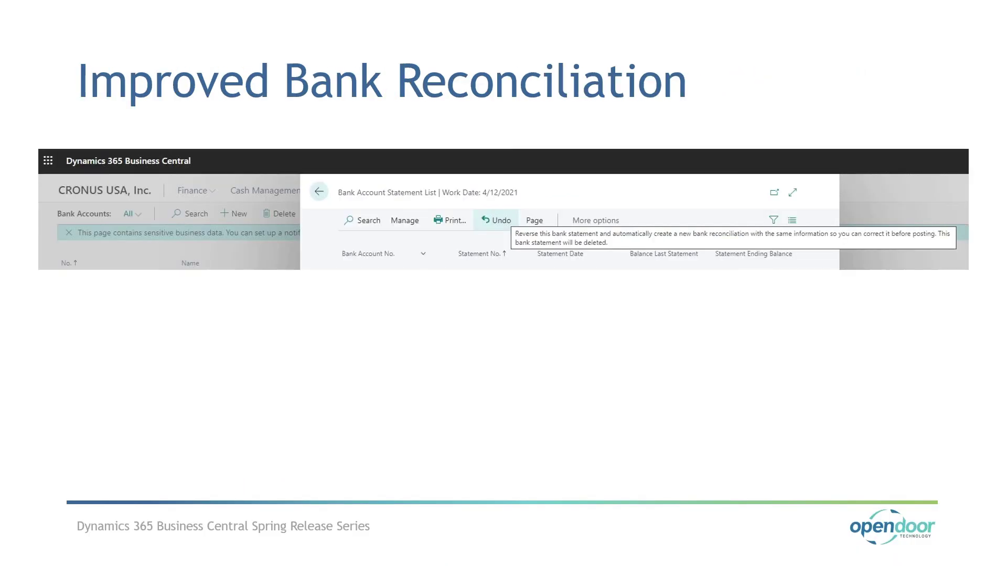